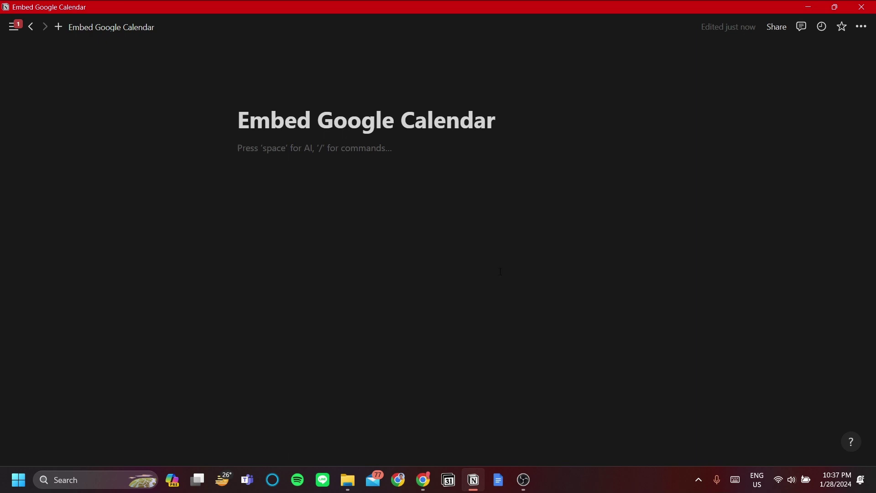
Switch to Google Calendar in Chrome and open the settings and sharing page of the UIRT 2024 calendar
click(423, 480)
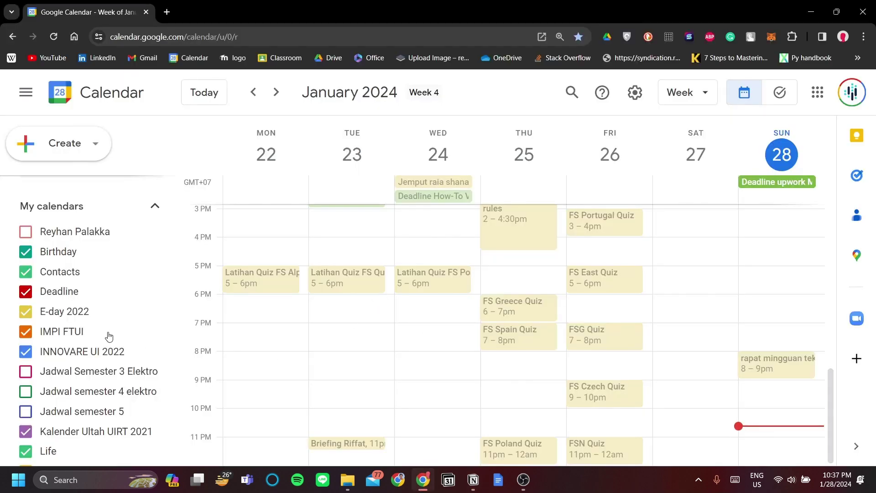
scroll(109, 337, down, 1)
scroll(114, 344, down, 5)
scroll(98, 364, up, 7)
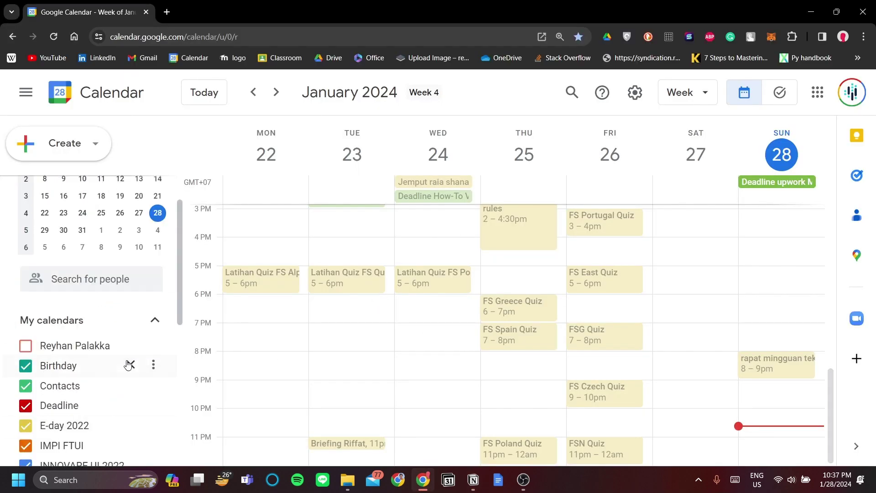
scroll(127, 372, down, 5)
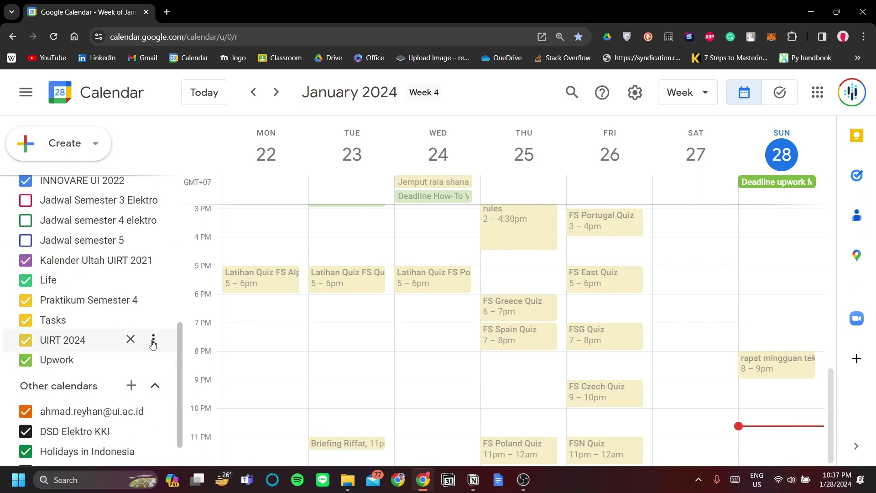
click(153, 341)
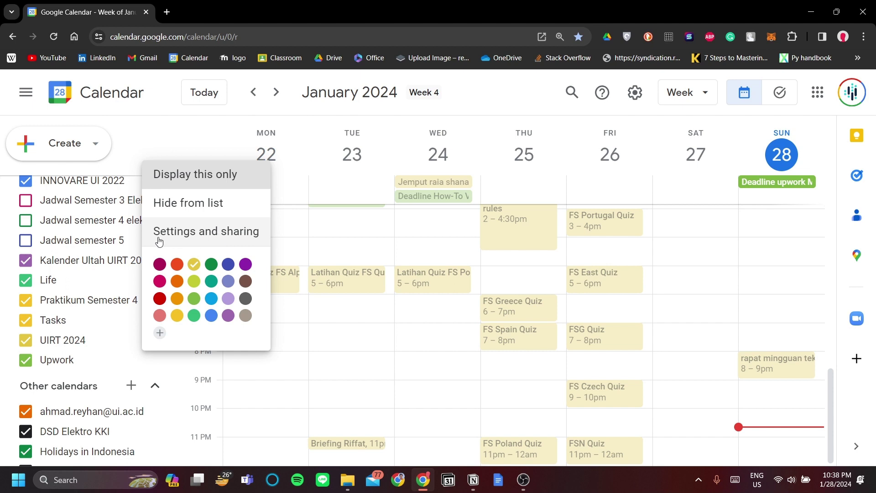
click(175, 361)
click(155, 341)
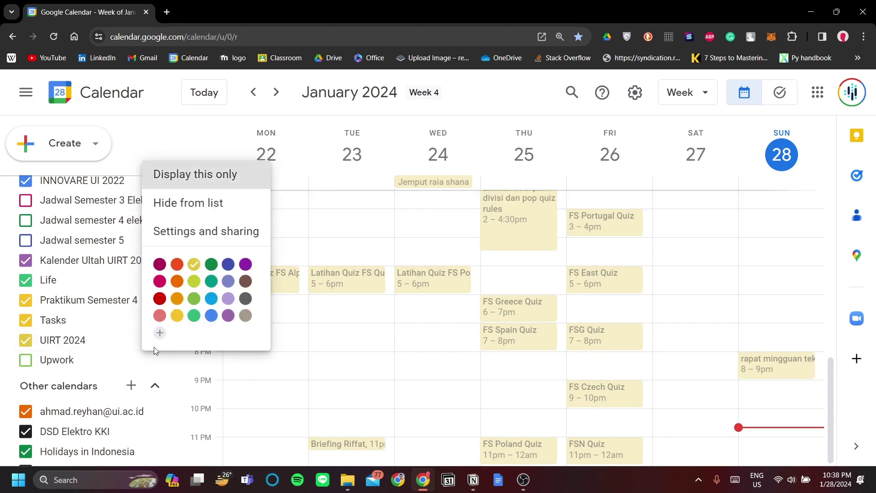
click(249, 238)
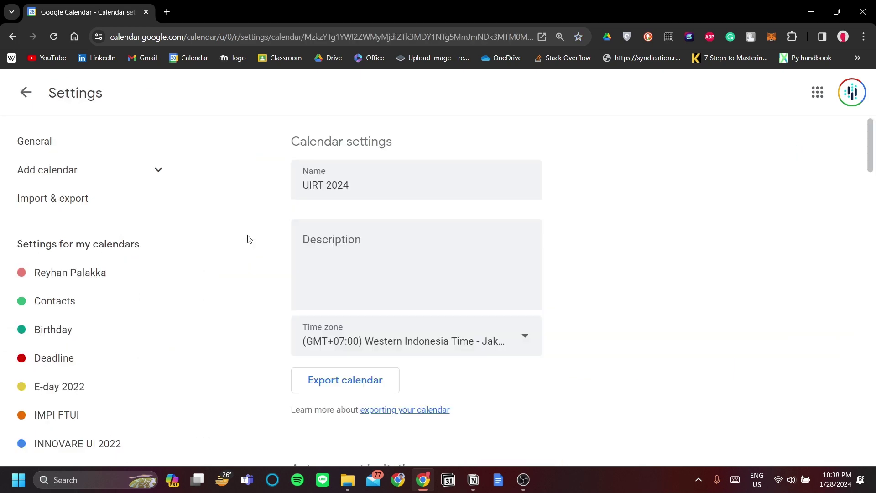
Copy the full embed code from the Integrate calendar section of the UIRT 2024 settings
scroll(588, 294, down, 4)
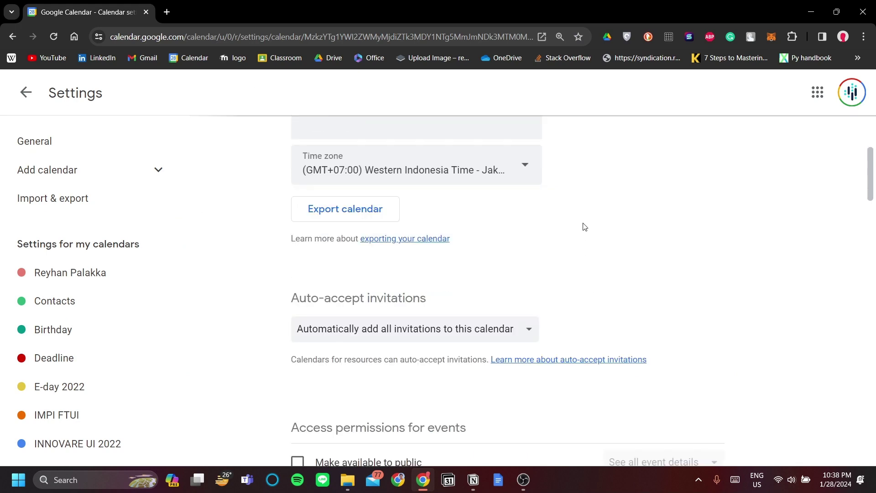
scroll(585, 227, down, 18)
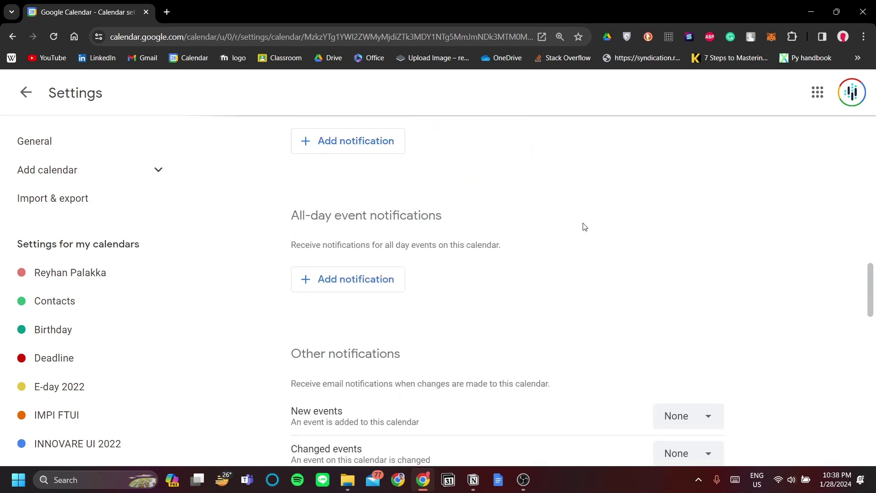
scroll(585, 227, down, 8)
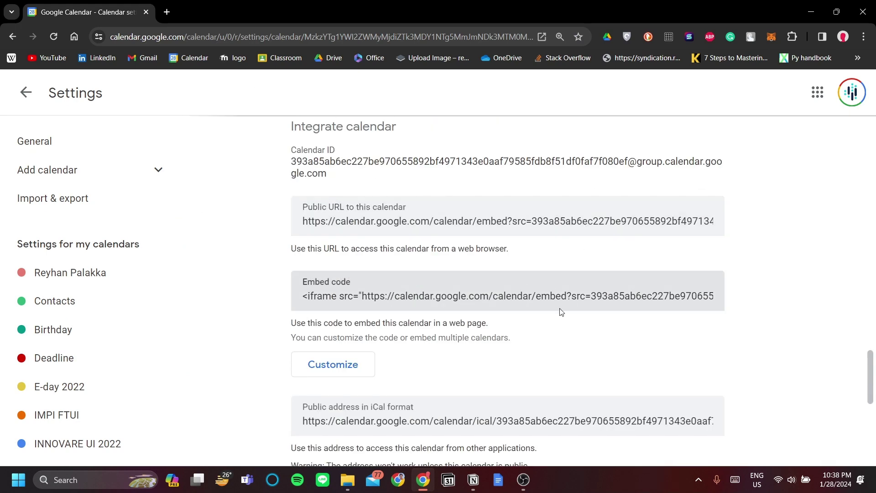
mouse_move(300, 300)
mouse_down()
mouse_move(328, 282)
mouse_move(309, 295)
mouse_up()
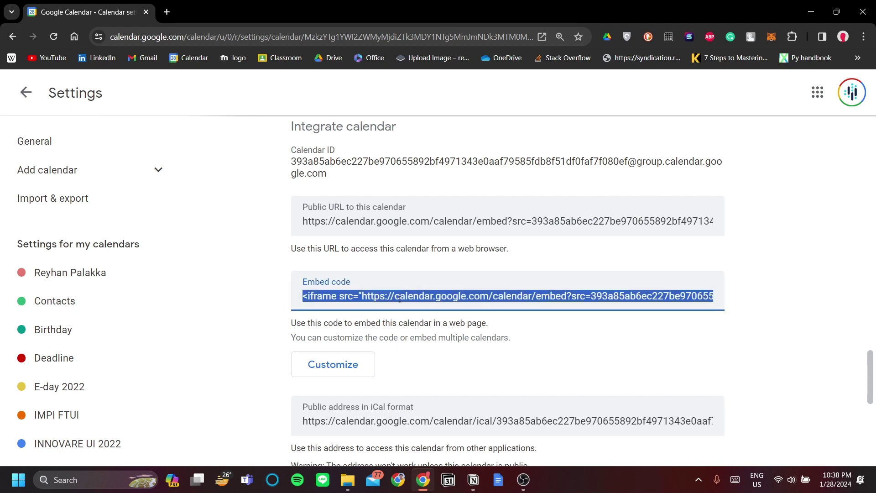
Make the UIRT 2024 calendar available to the public in its access permissions for events
scroll(400, 301, up, 15)
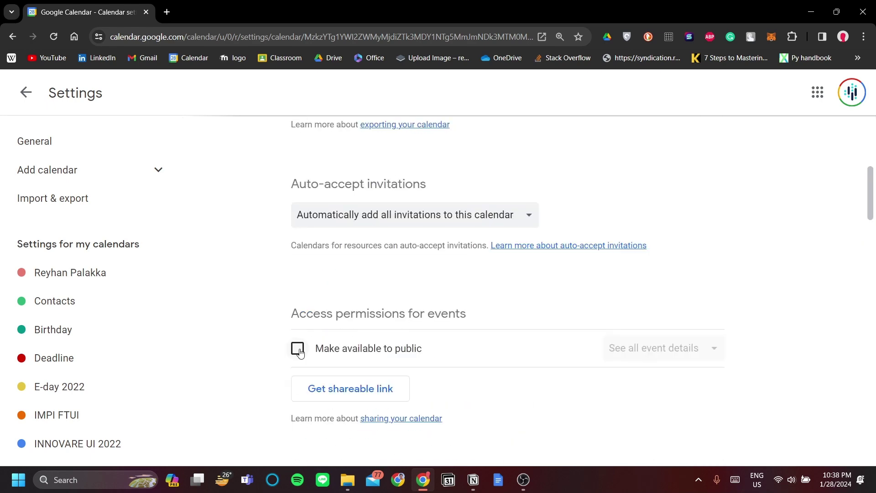
click(299, 349)
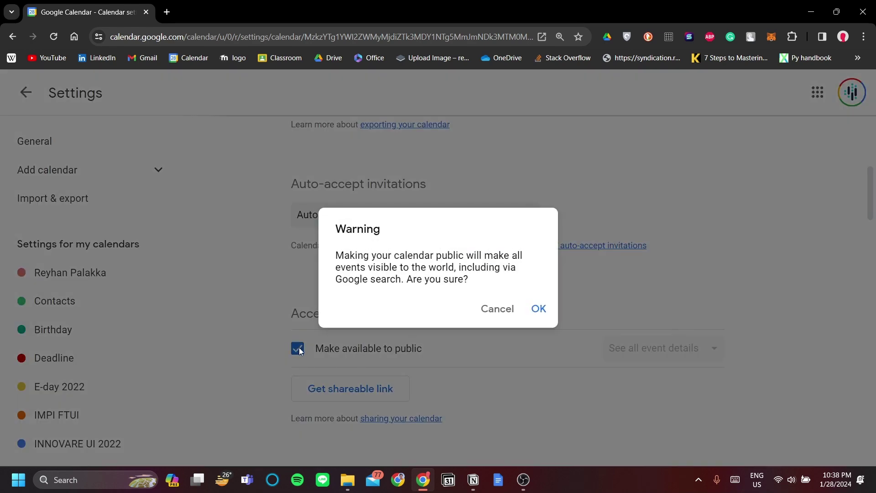
click(539, 309)
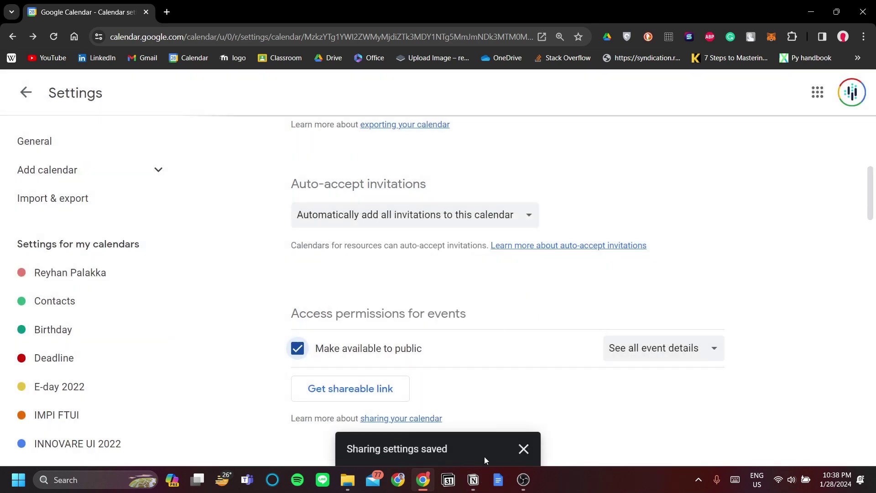
Switch to the Notion page and insert an Embed block using the copied calendar embed code
click(495, 416)
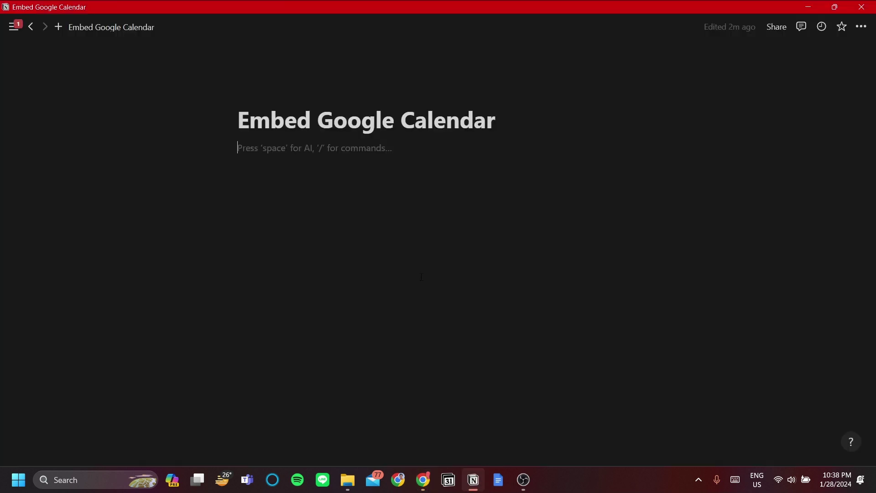
text(/)
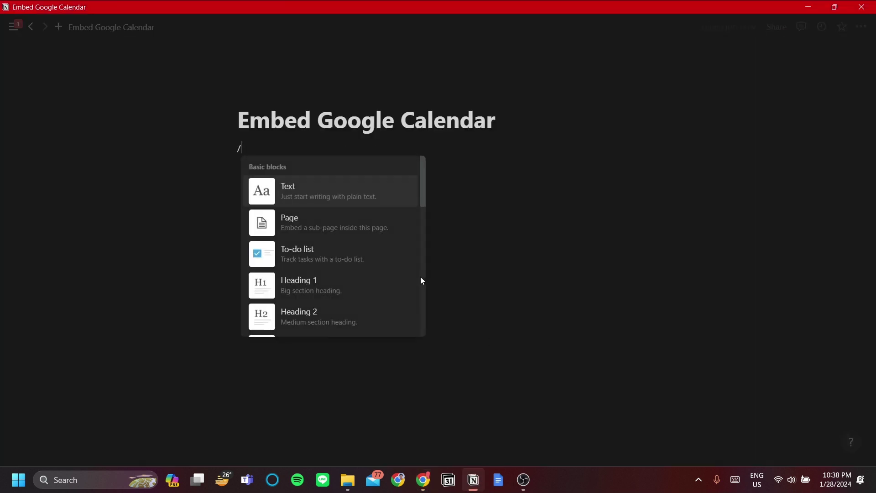
text(embed)
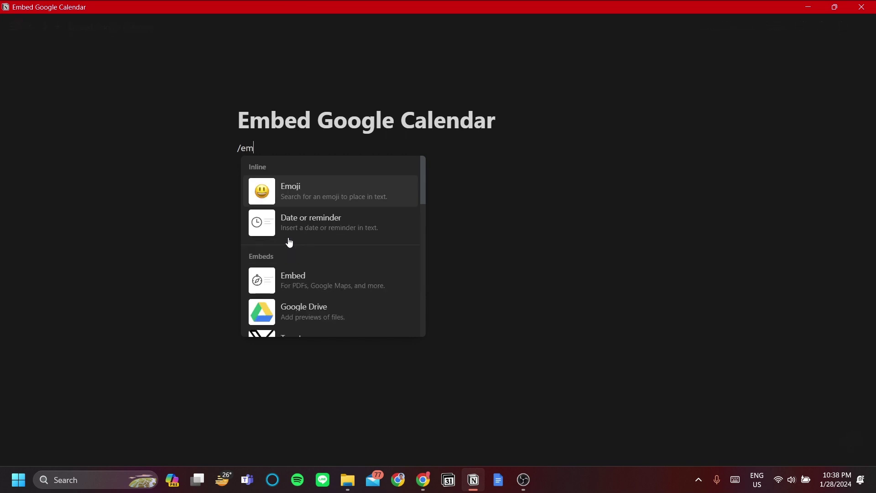
key(Return)
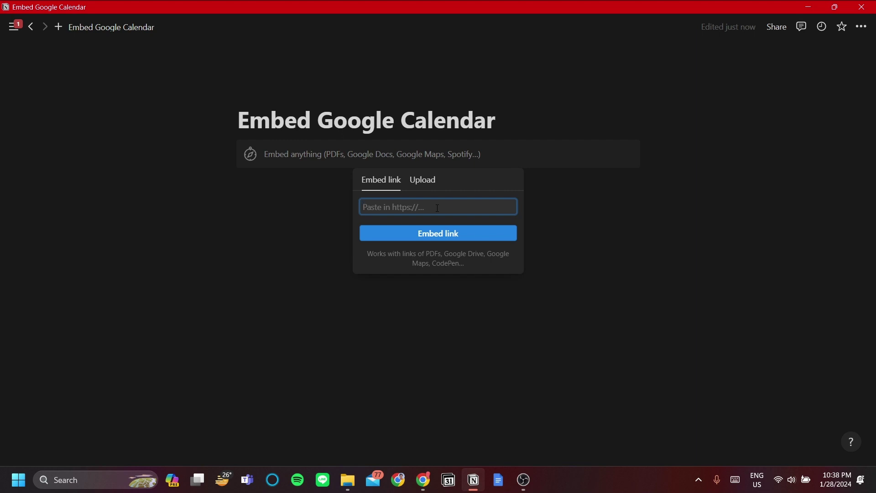
key(ctrl+v)
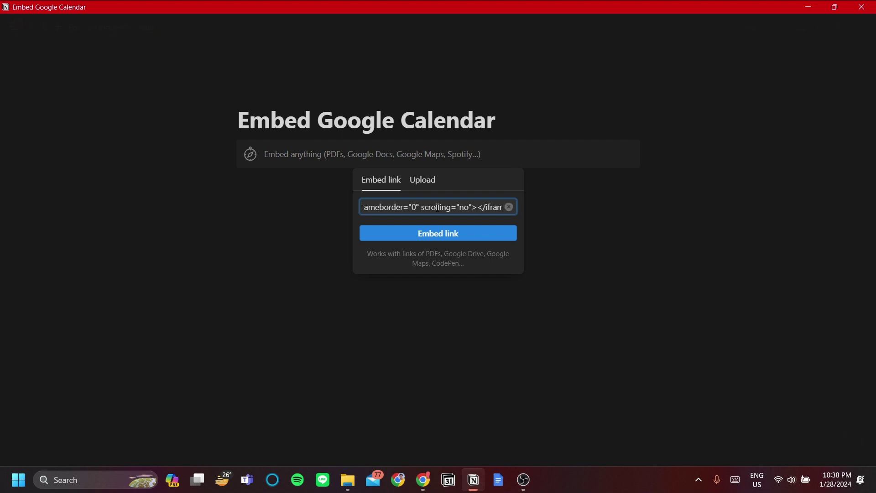
click(494, 242)
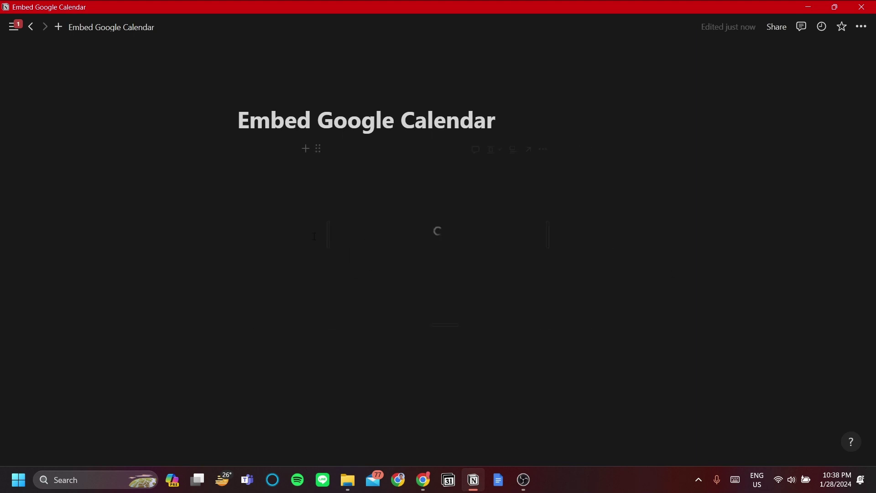
Enlarge the embedded calendar block in width and height so the whole month grid fits
drag(547, 232, 675, 246)
drag(445, 325, 445, 416)
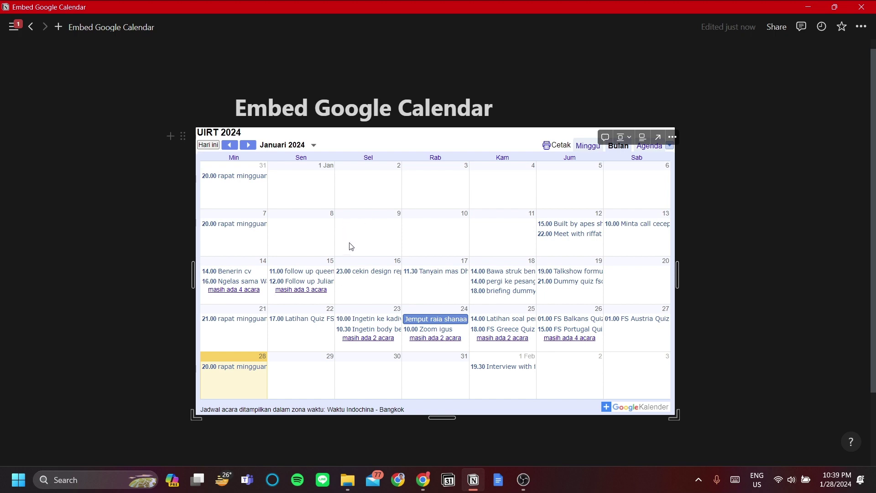
scroll(380, 244, down, 2)
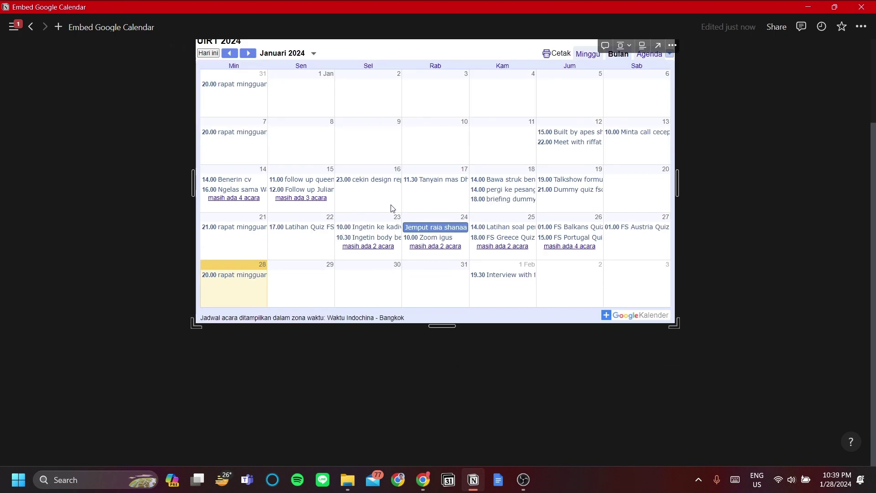
scroll(472, 241, up, 2)
scroll(515, 258, down, 1)
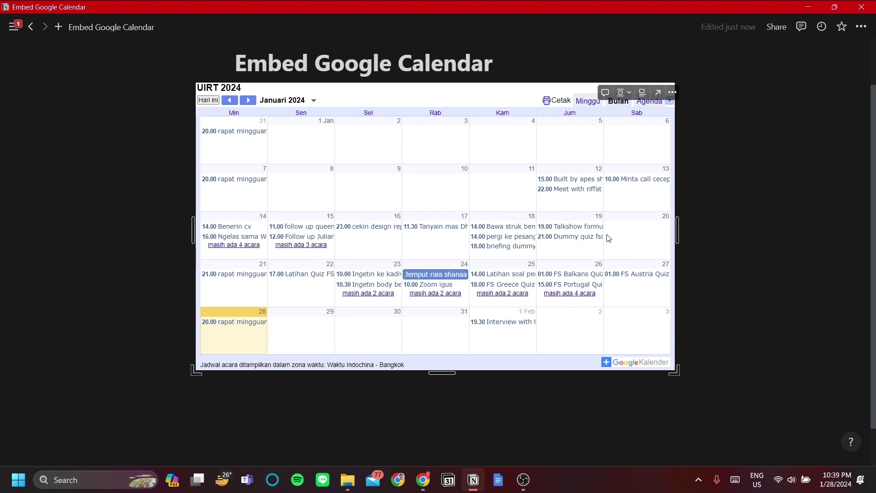
View the details of the 19 January "Dummy quiz" event in the embedded calendar, and close them
click(562, 237)
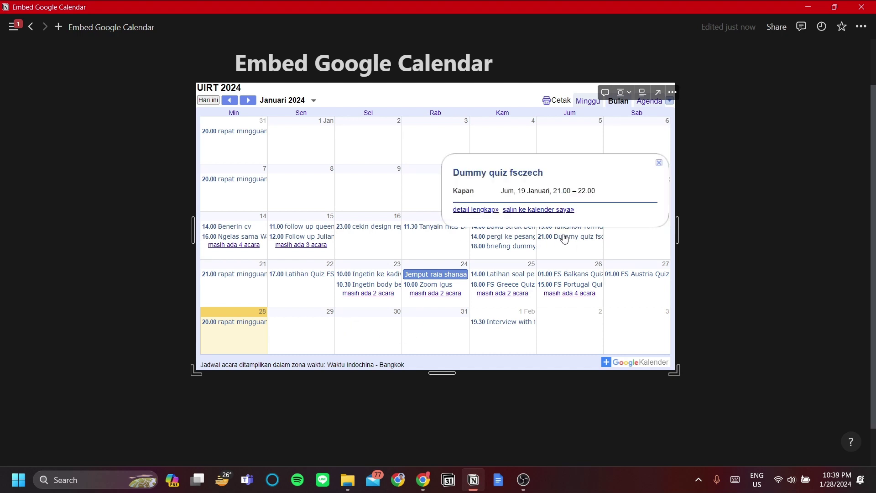
click(606, 247)
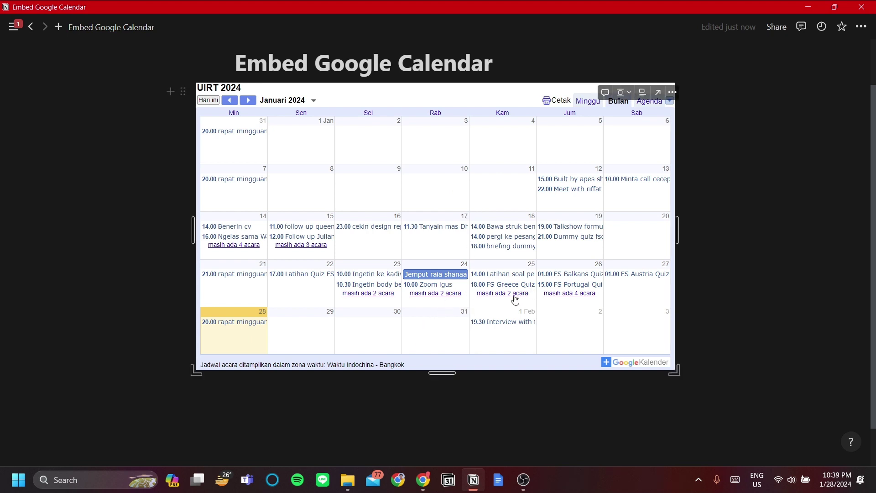
scroll(449, 365, down, 2)
click(453, 360)
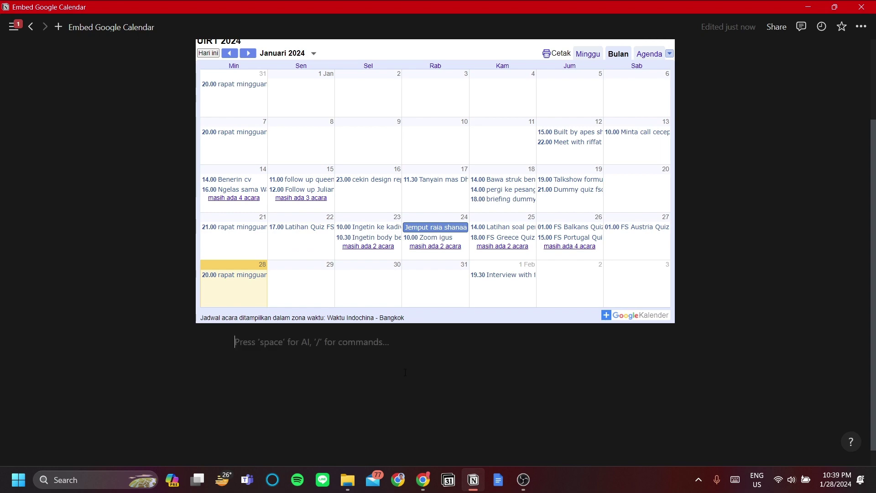
Switch to Chrome and open the Indify website in a new tab through a web search for "indify"
click(423, 479)
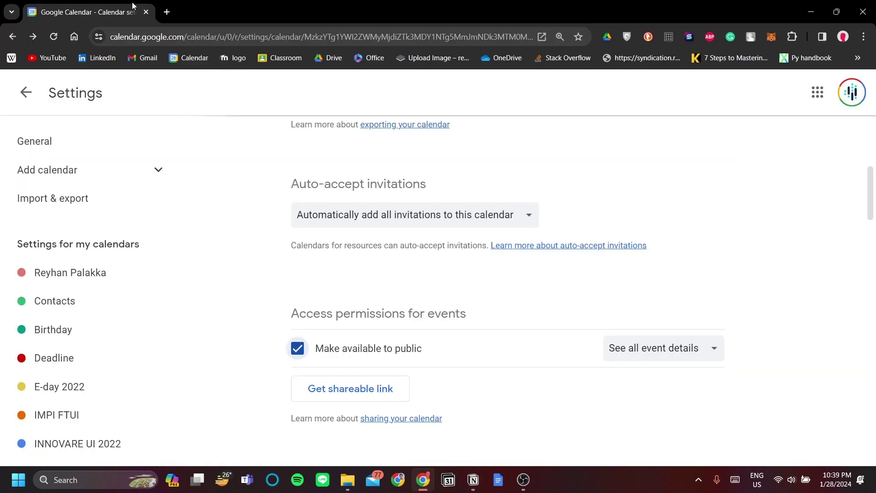
click(168, 12)
text(indify)
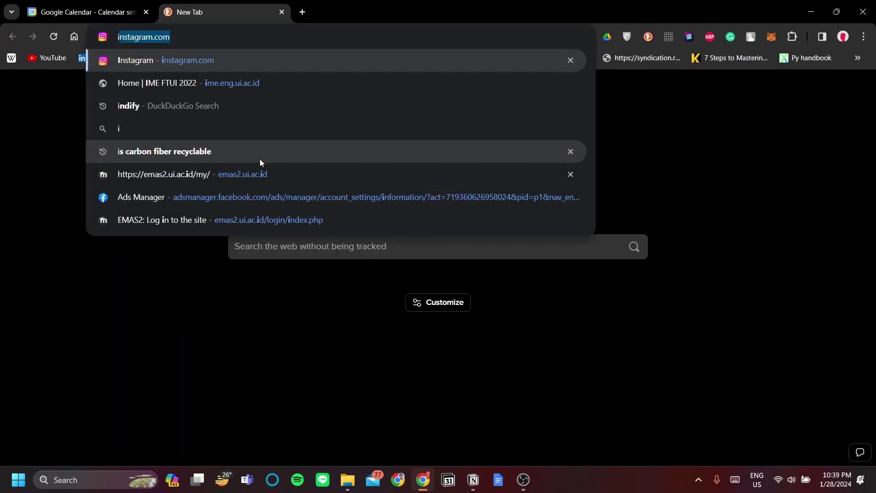
key(Return)
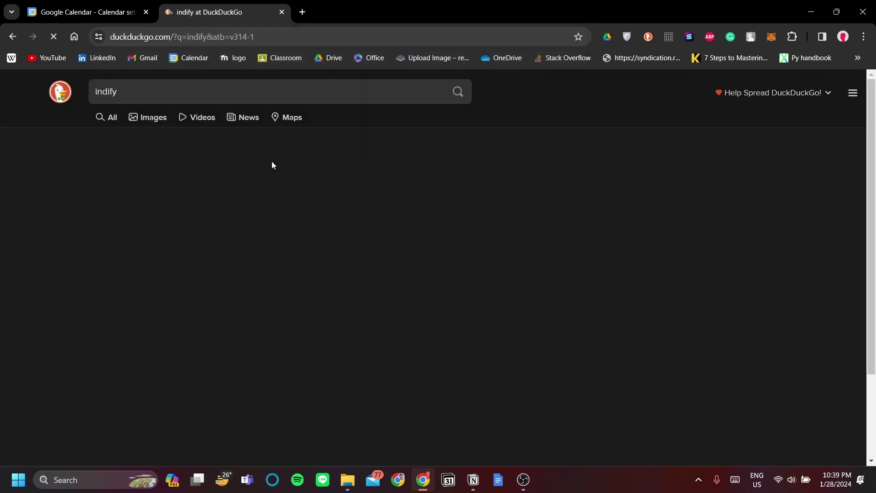
click(186, 198)
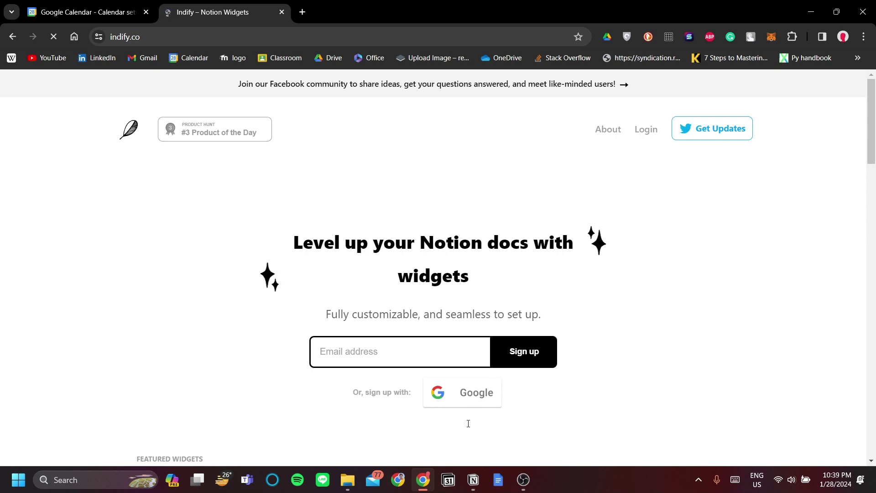
Sign up to Indify with the Google account, continuing through the Google sign-in consent window
click(476, 394)
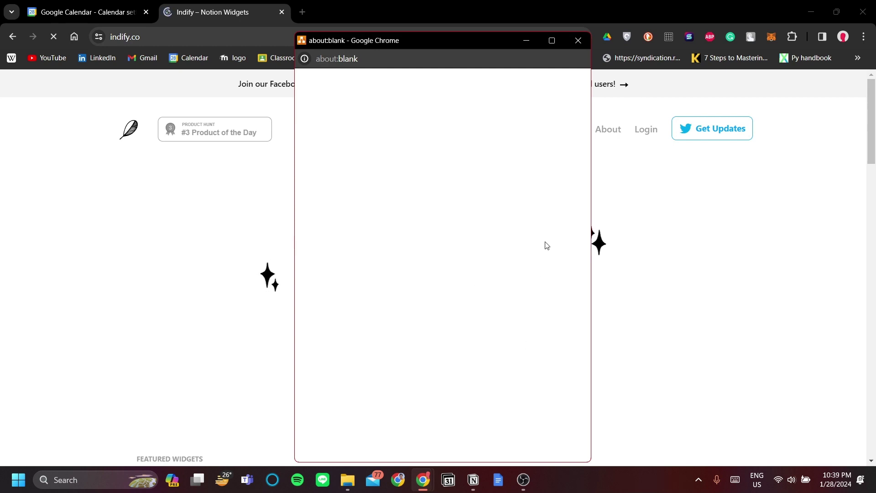
click(473, 478)
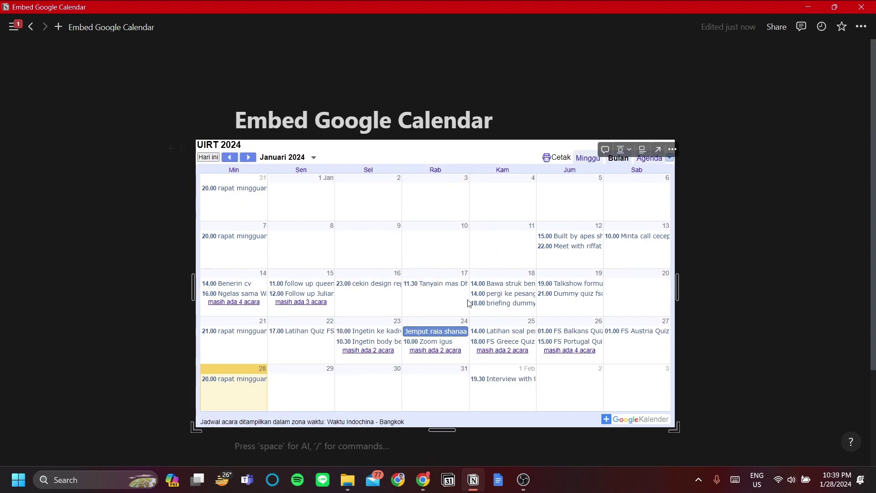
click(474, 478)
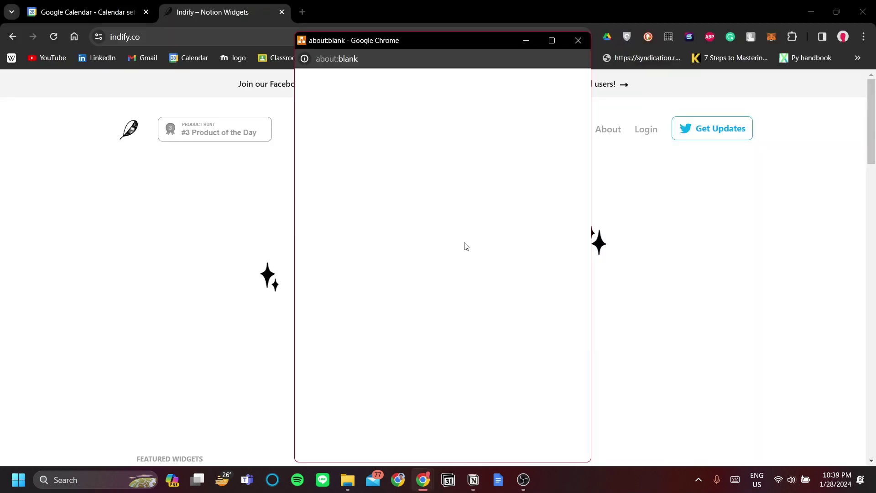
drag(434, 44, 602, 30)
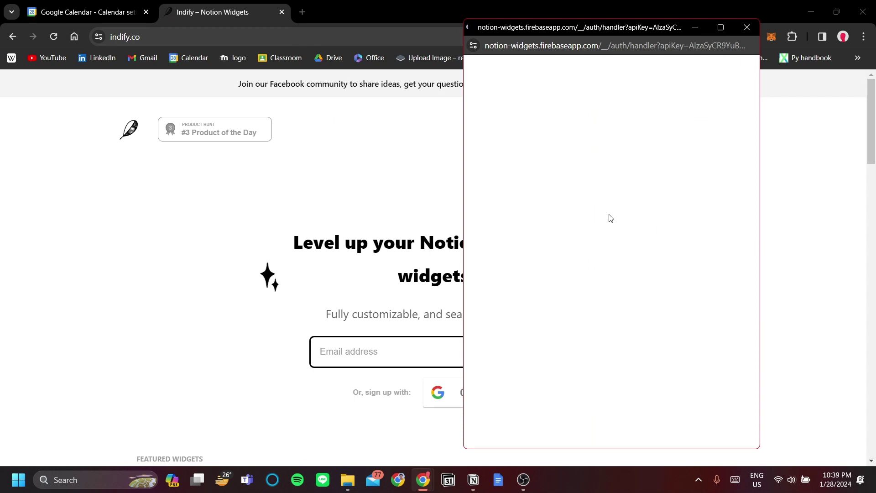
drag(601, 29, 587, 25)
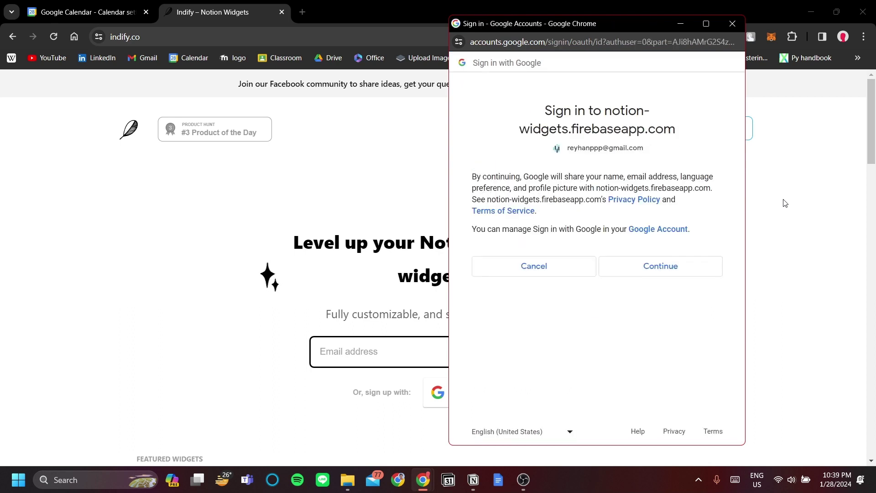
click(690, 261)
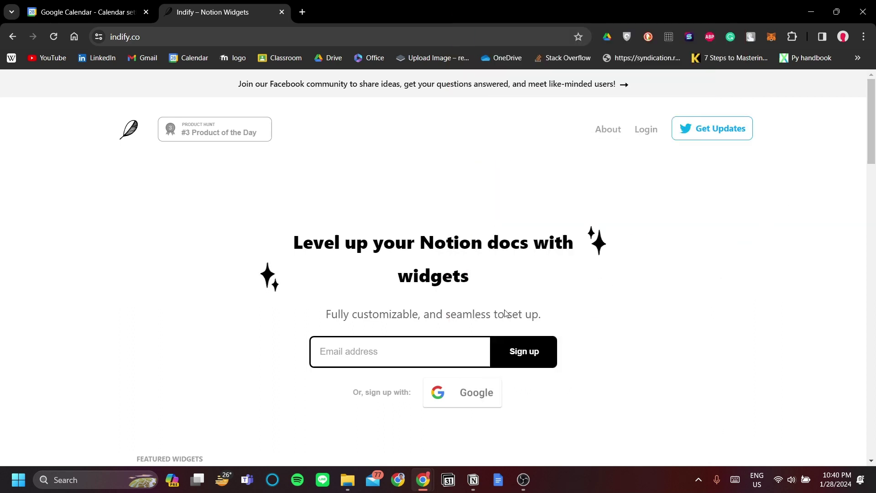
Complete the Google sign-in consent for the Indify sign-up and dismiss the welcome message
scroll(478, 386, down, 1)
scroll(516, 356, up, 1)
mouse_move(423, 482)
click(485, 413)
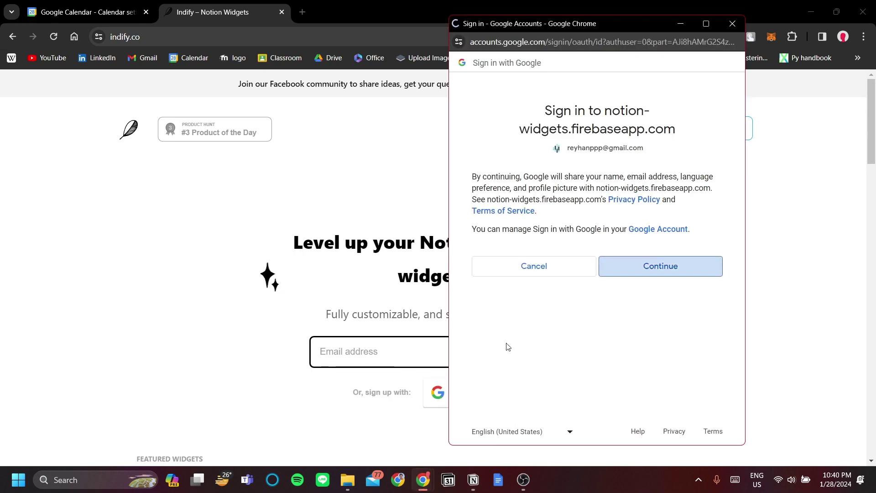
key(Return)
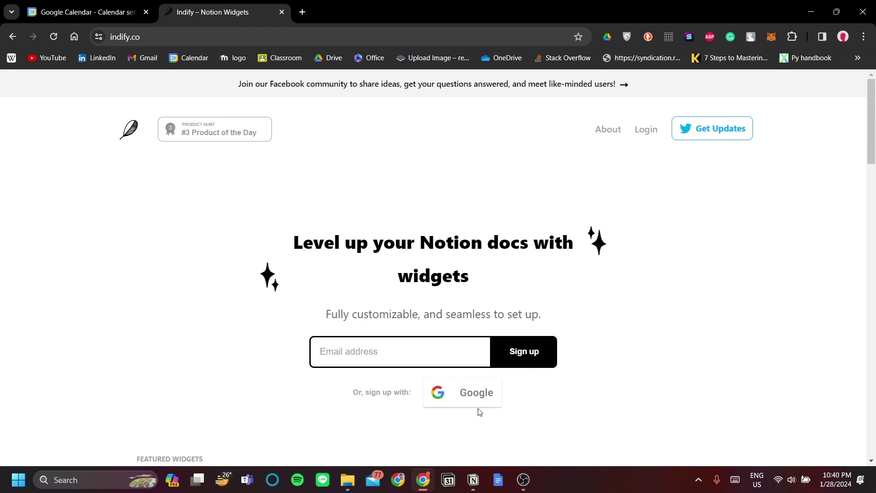
scroll(596, 340, down, 2)
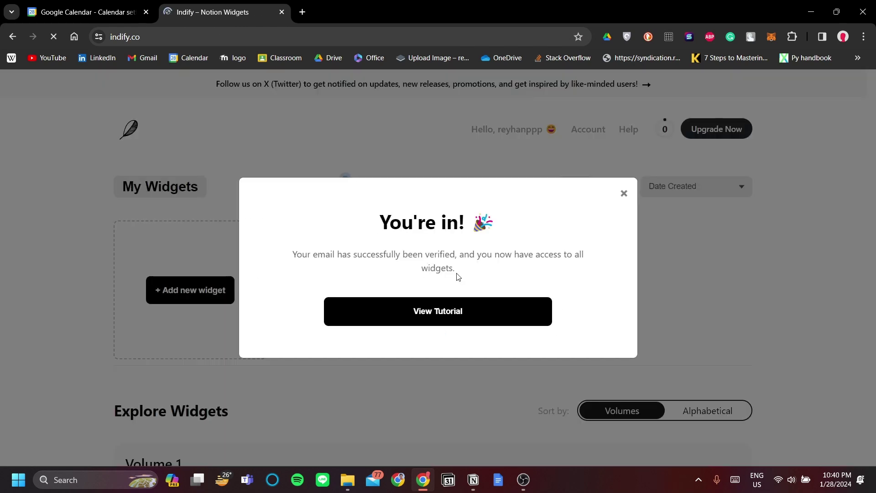
click(624, 193)
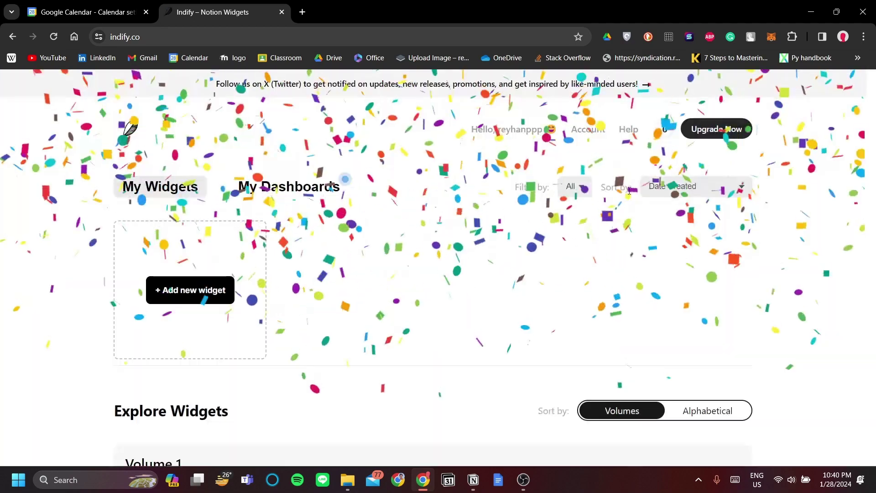
Create a Google Calendar widget from Volume 1 of the Indify widgets and title it "Google Calendar"
scroll(441, 339, down, 1)
scroll(532, 291, down, 2)
scroll(513, 246, down, 1)
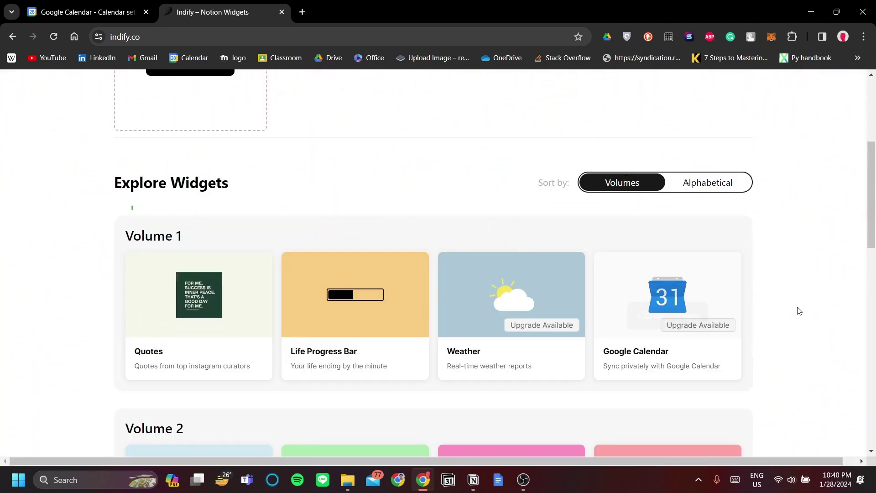
click(393, 342)
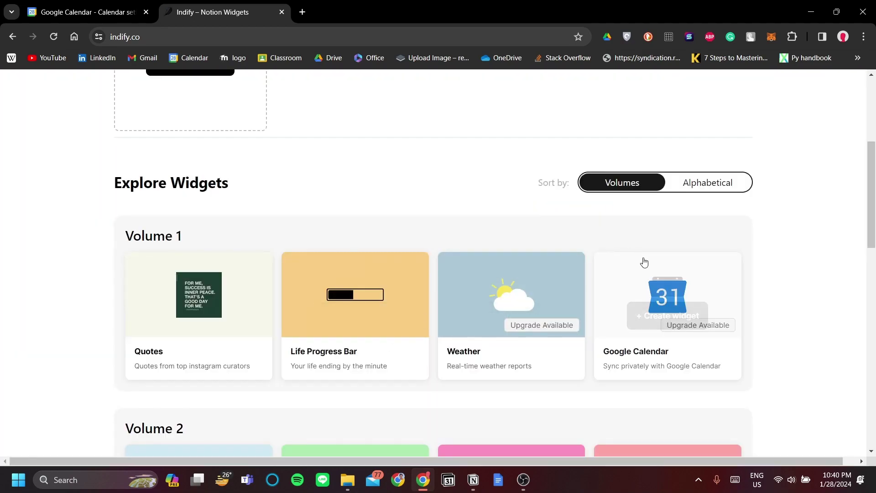
mouse_move(654, 286)
click(663, 314)
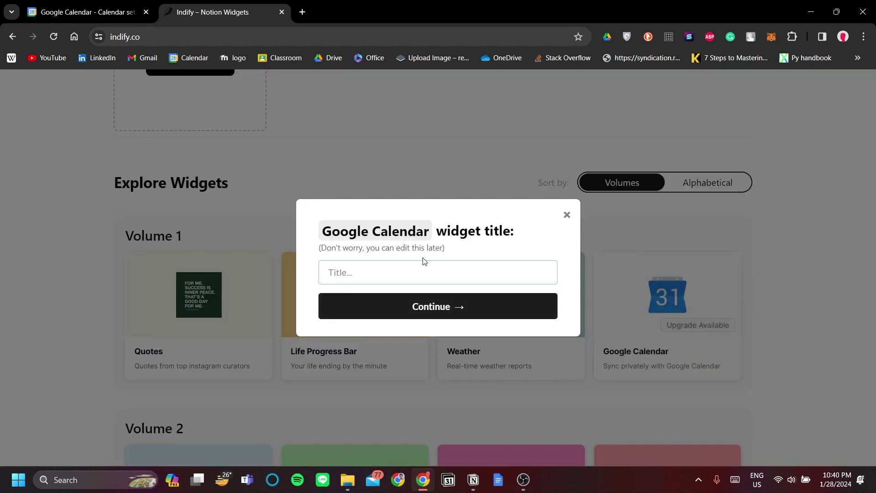
text(Google )
text(Calen)
key(BackSpace)
text(lendar)
click(459, 306)
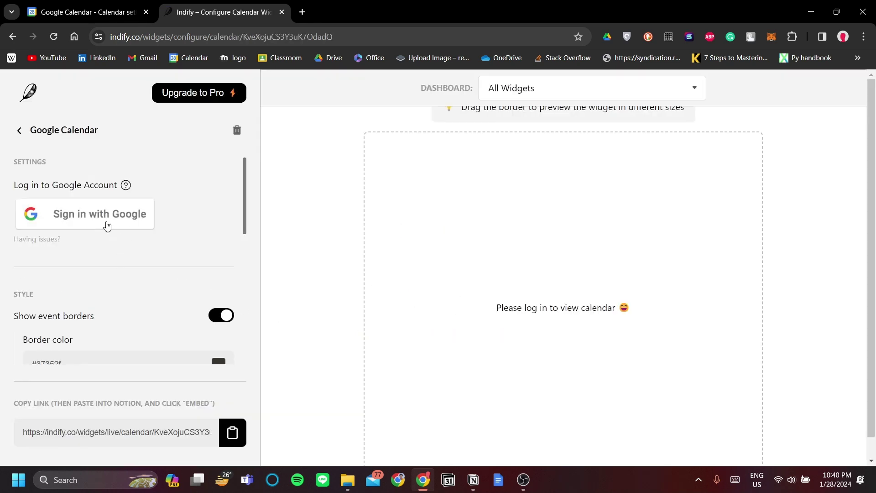
Try to log the widget in to the Google account without granting calendar access, and close the sign-in window
scroll(96, 154, down, 1)
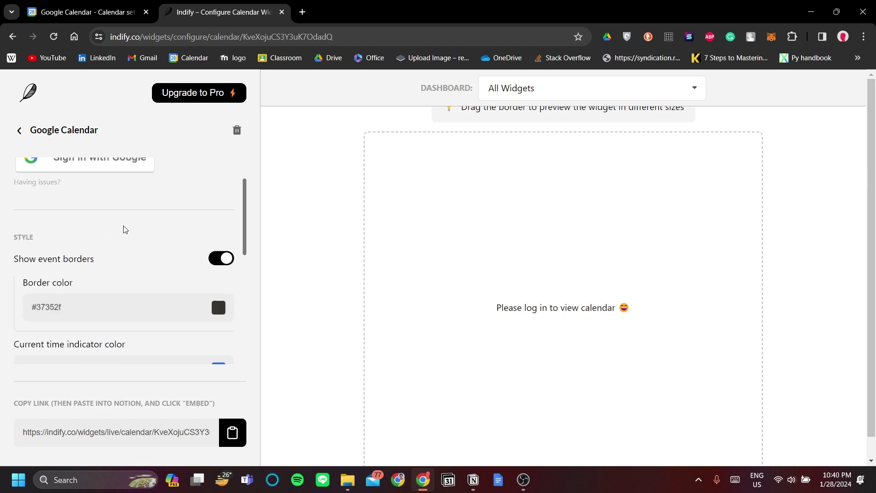
scroll(123, 229, up, 1)
click(86, 215)
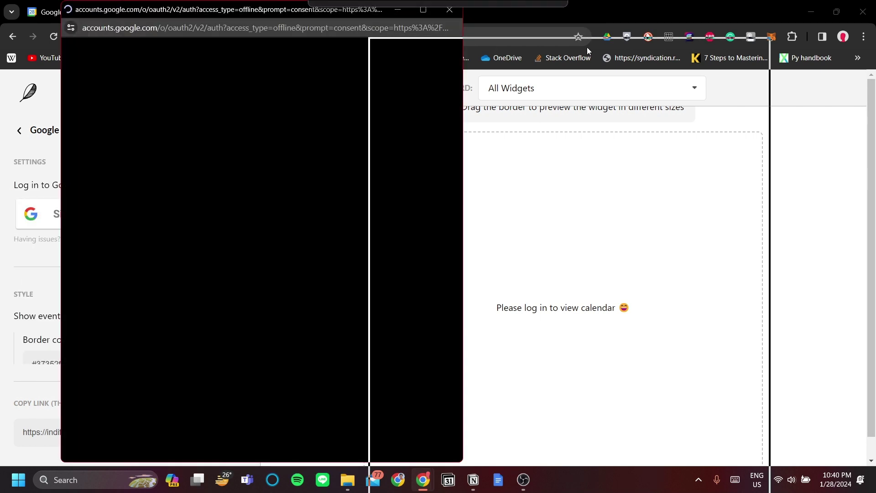
drag(277, 12, 617, 43)
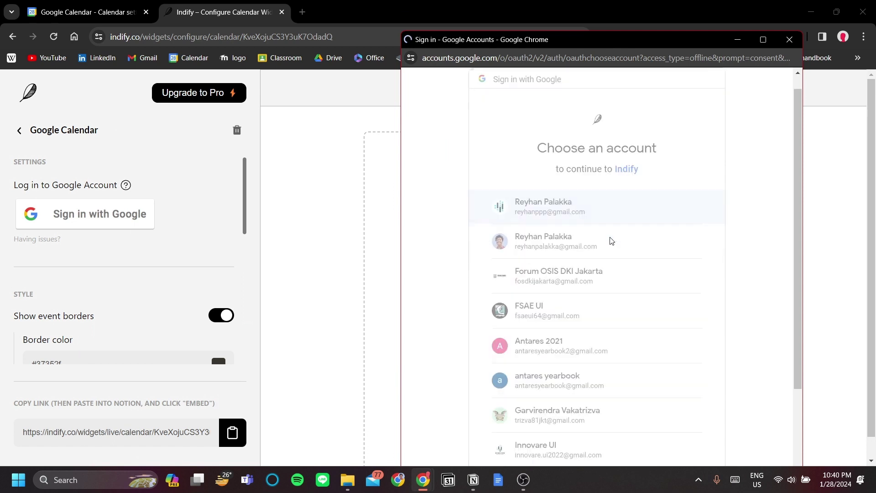
mouse_move(423, 480)
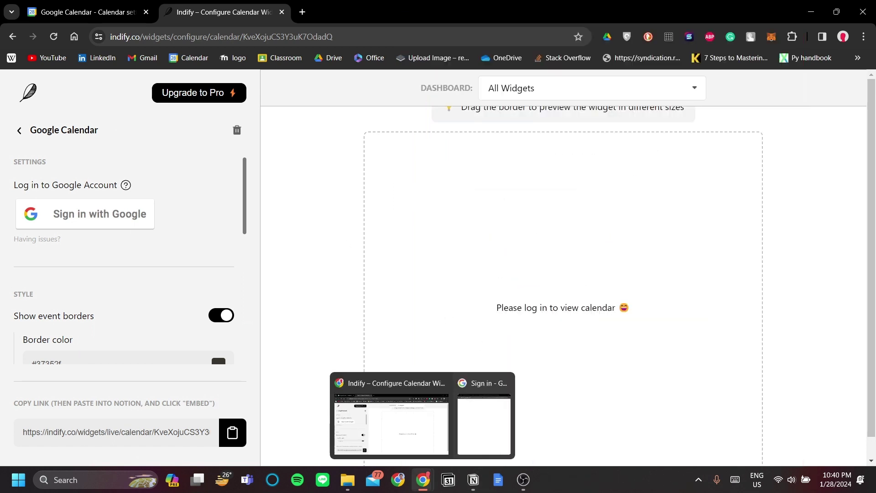
click(486, 441)
click(400, 320)
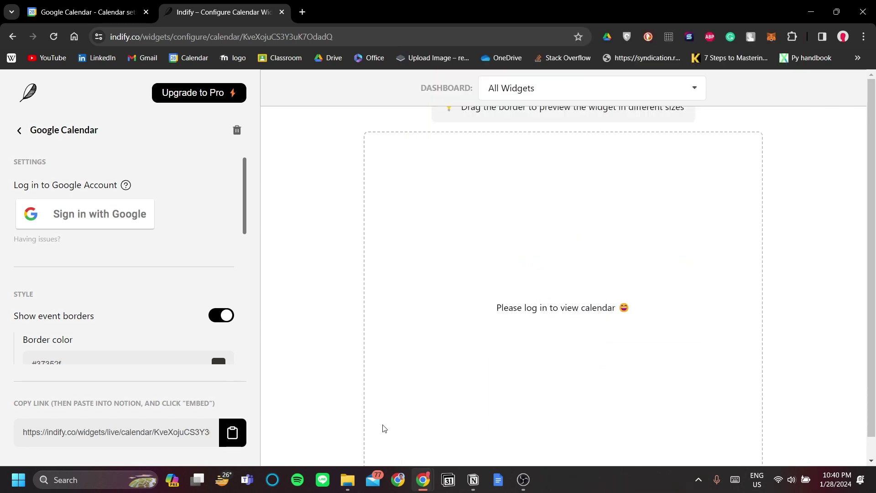
mouse_move(428, 467)
click(483, 411)
scroll(662, 402, down, 2)
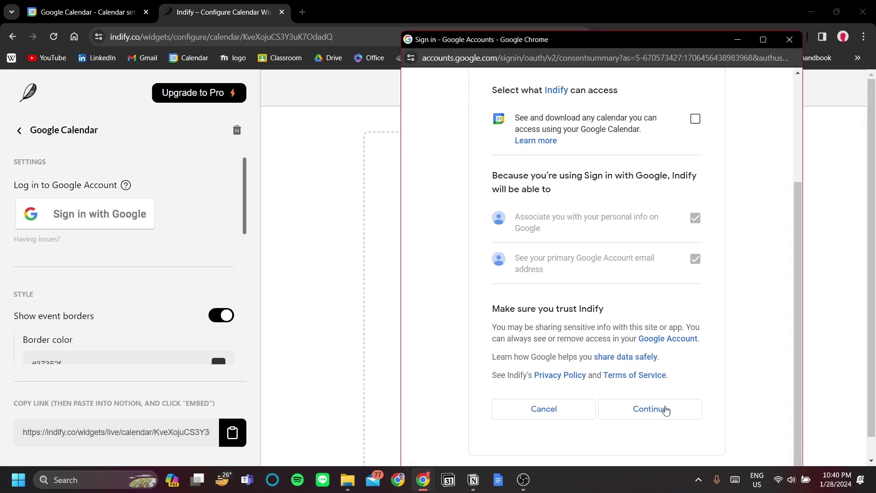
click(669, 420)
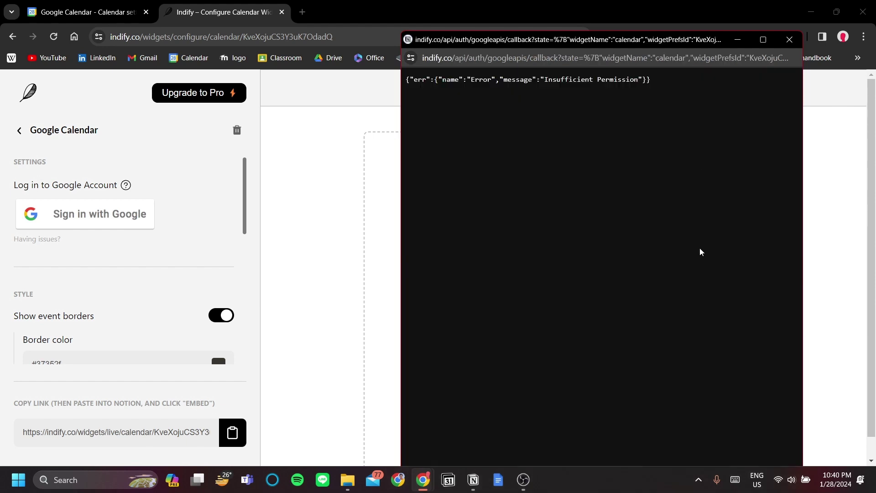
click(790, 40)
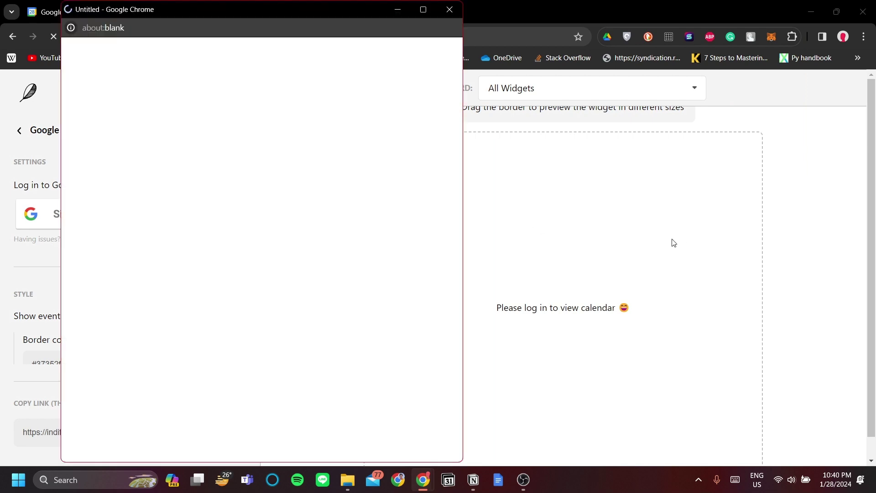
Log the widget in to the same Google account, allowing Indify to see and download its calendars, and close the sign-in window
click(102, 219)
drag(318, 18, 636, 45)
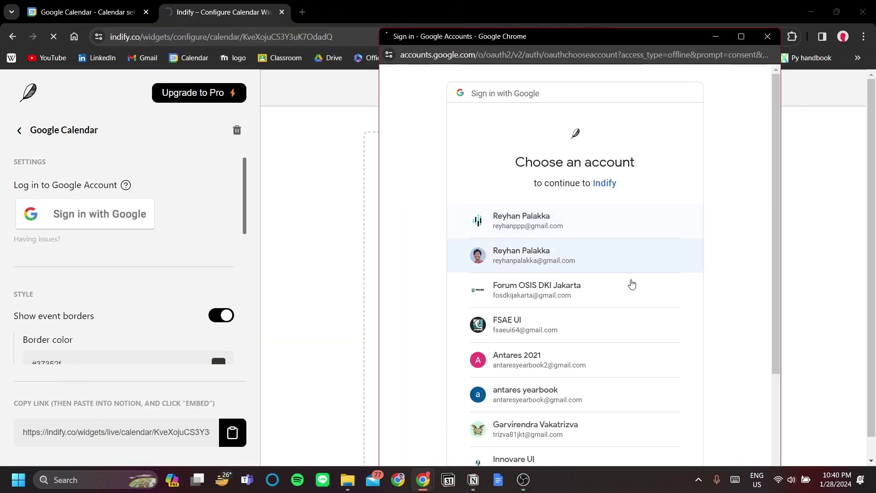
click(612, 231)
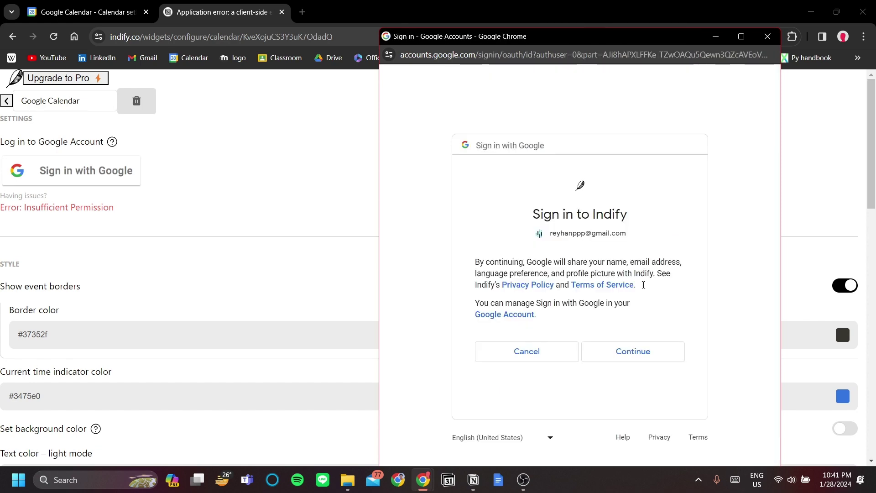
click(638, 356)
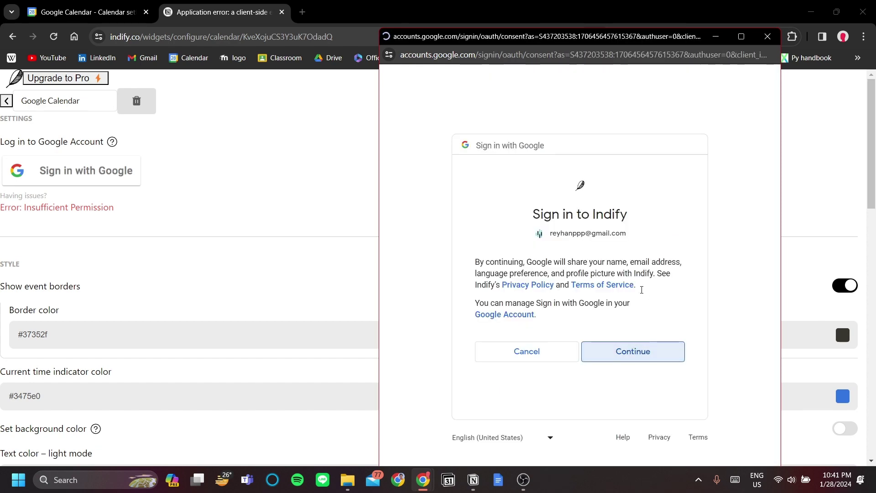
scroll(559, 319, down, 2)
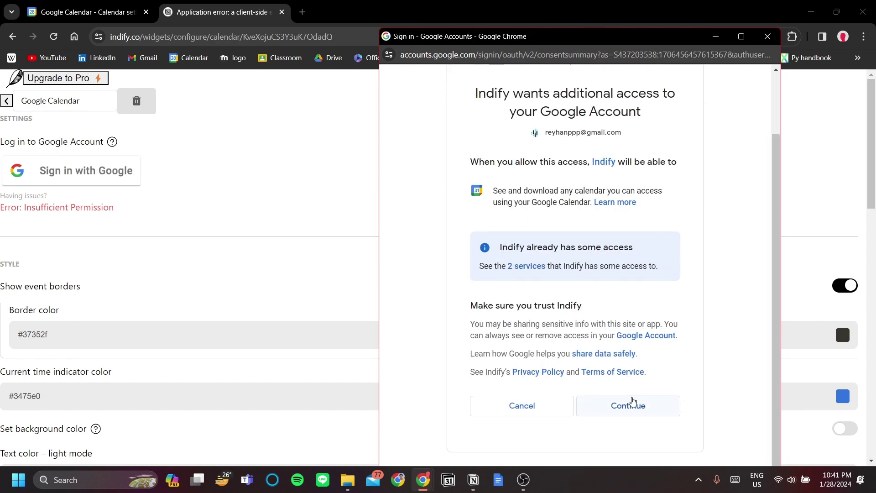
click(630, 404)
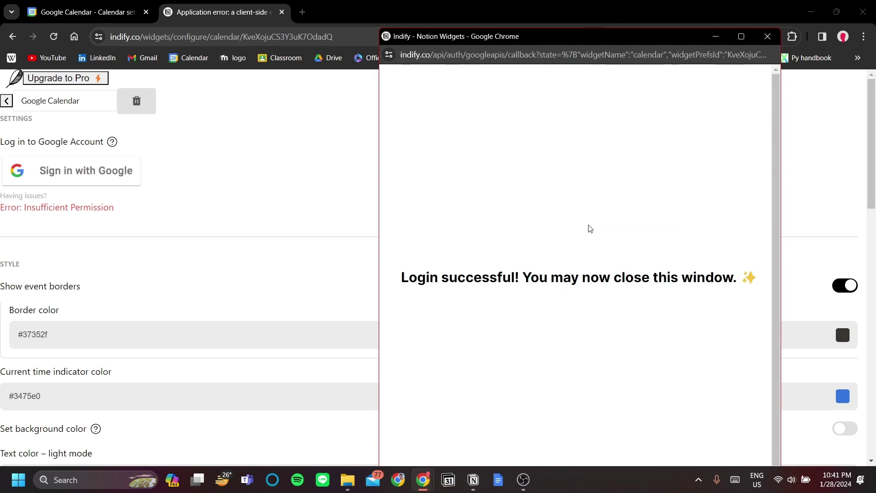
click(767, 36)
Examine the calendar widget's settings, including event color, default view, months to display, time range, time increment and time format
scroll(379, 268, down, 5)
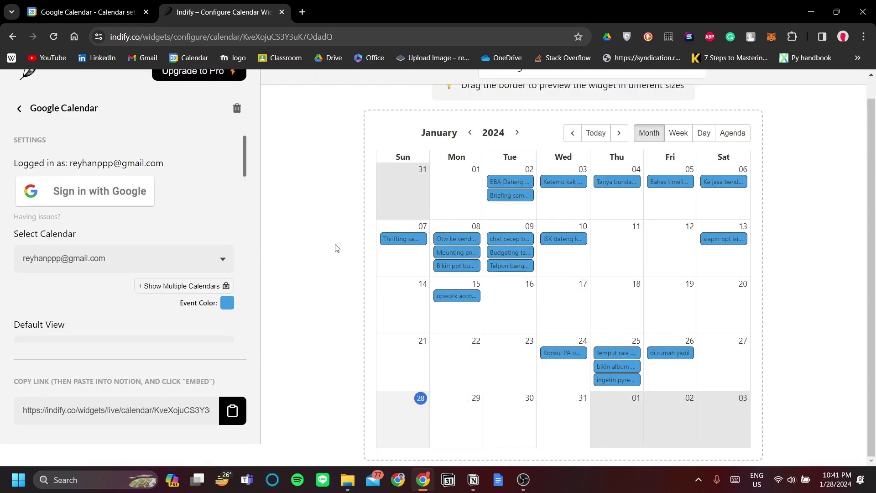
scroll(205, 296, down, 1)
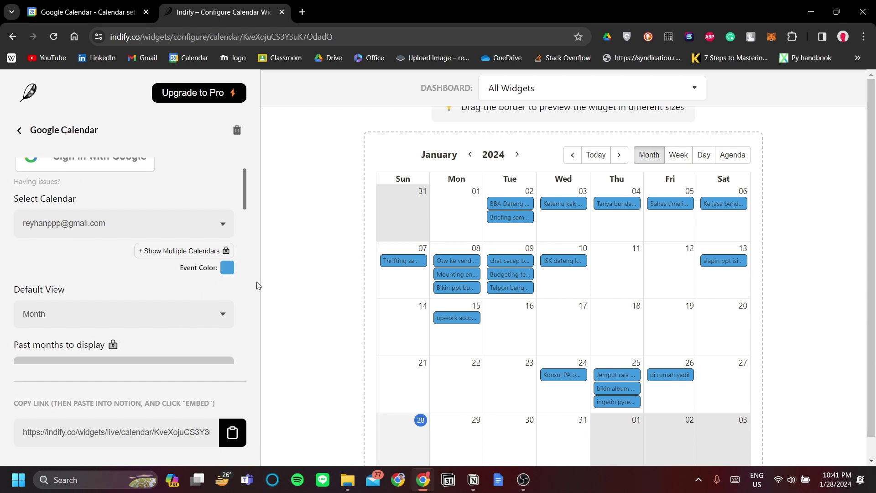
scroll(474, 290, down, 1)
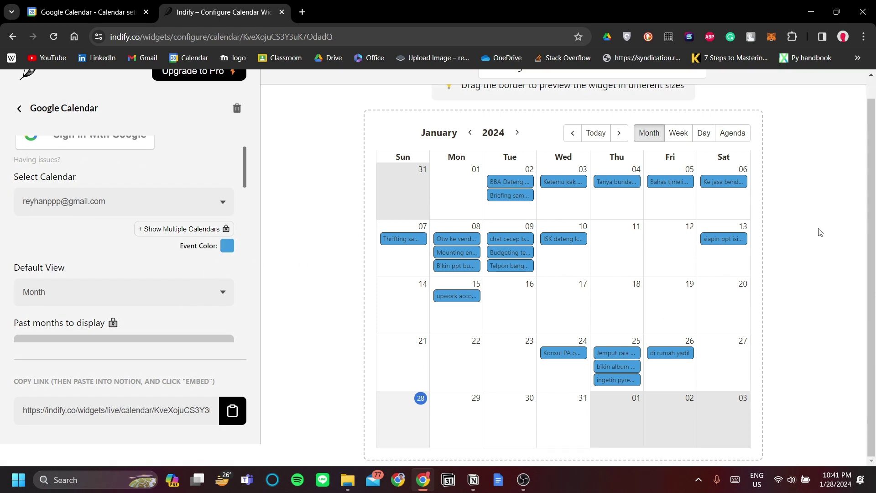
click(228, 248)
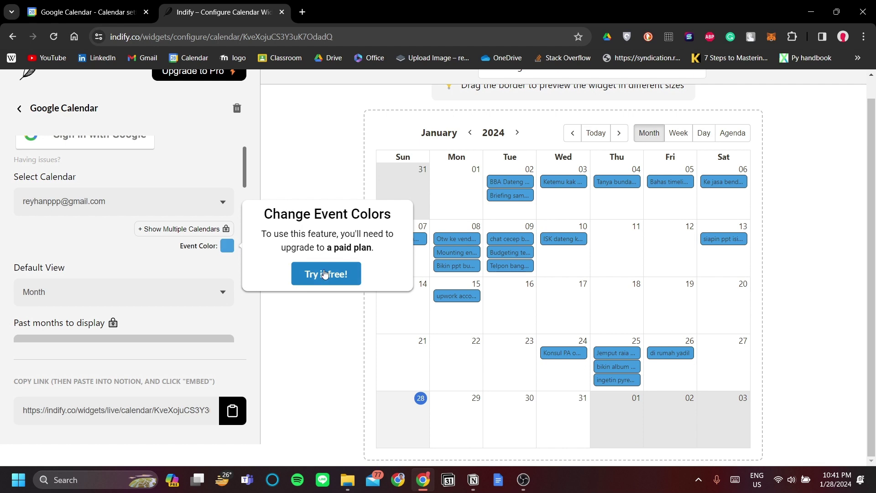
scroll(183, 295, down, 4)
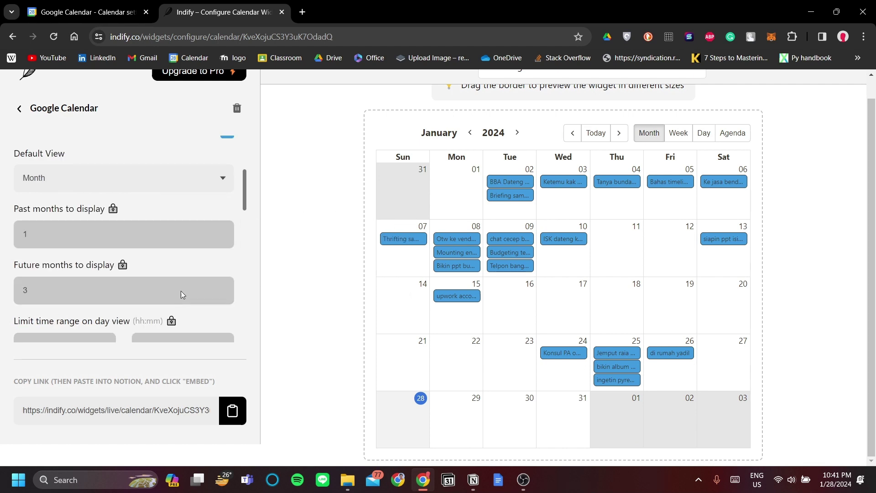
mouse_move(113, 154)
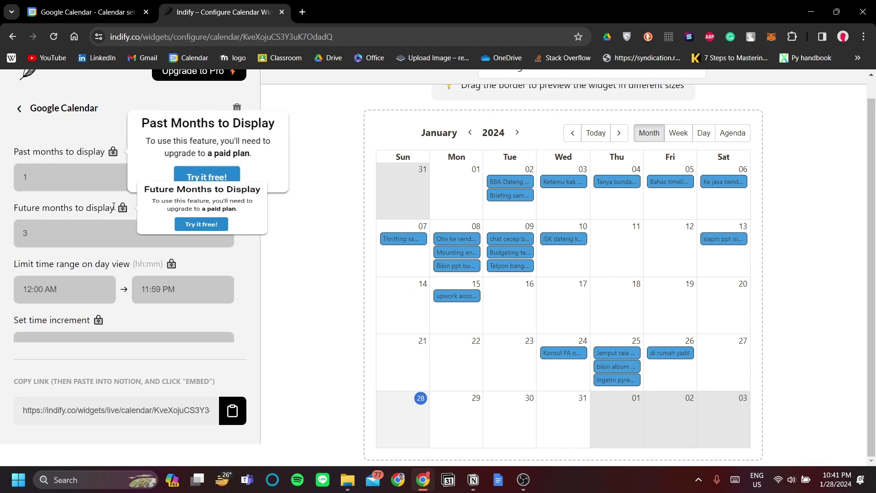
scroll(111, 324, down, 4)
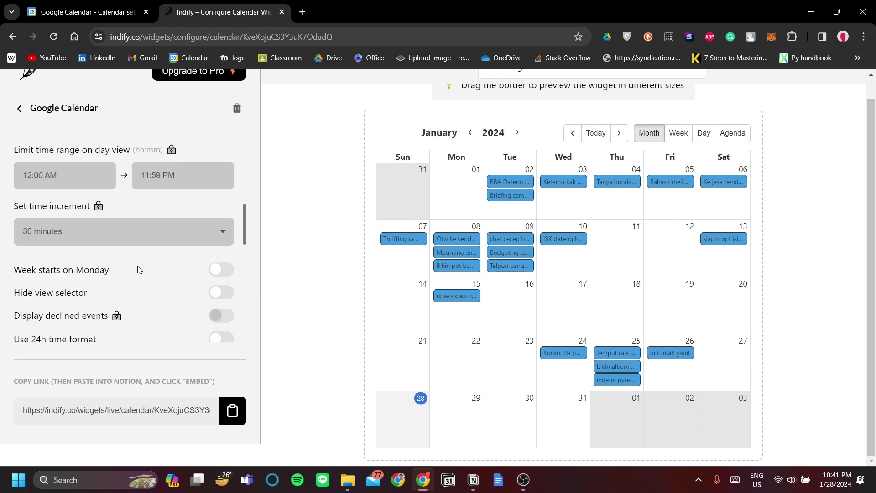
scroll(181, 285, up, 3)
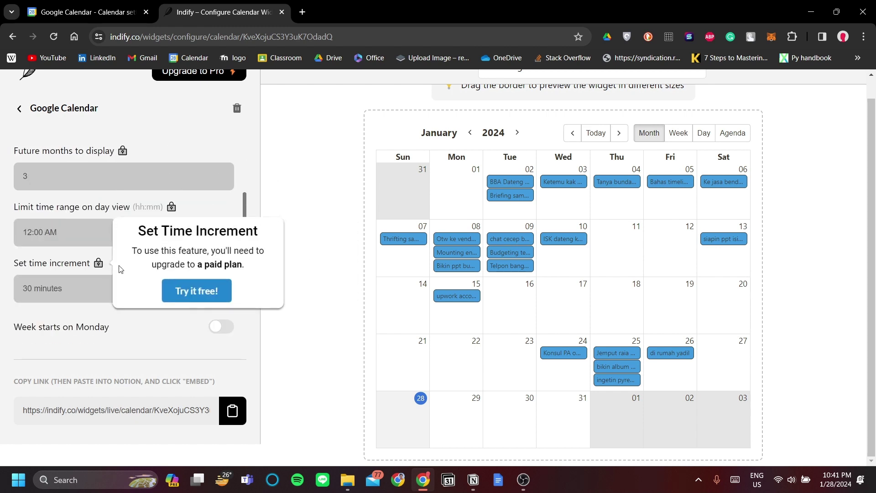
scroll(207, 282, down, 3)
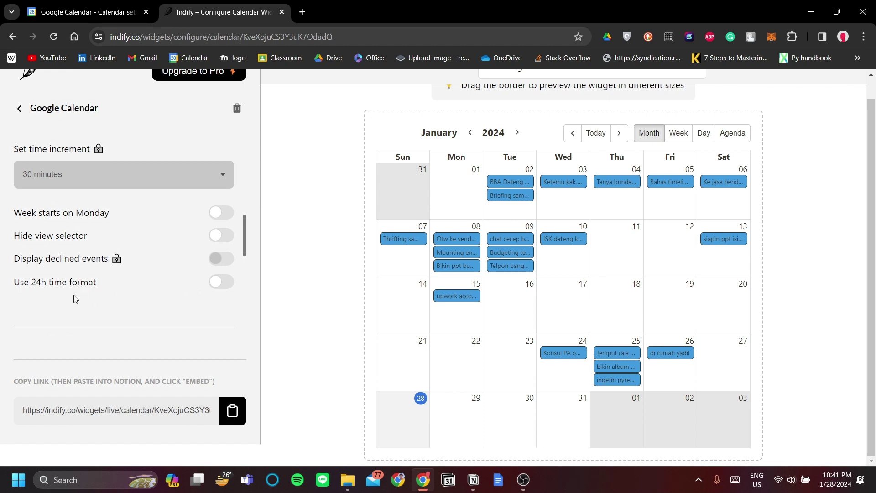
scroll(162, 320, up, 5)
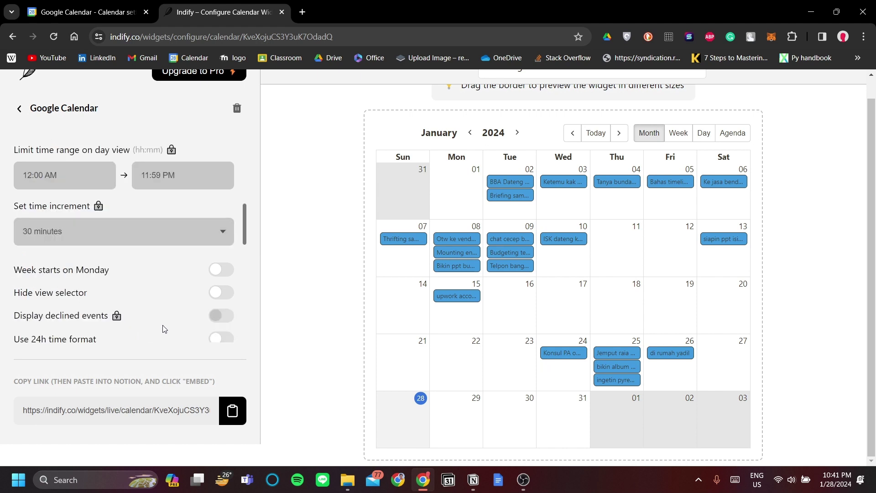
scroll(165, 324, up, 2)
scroll(210, 275, down, 10)
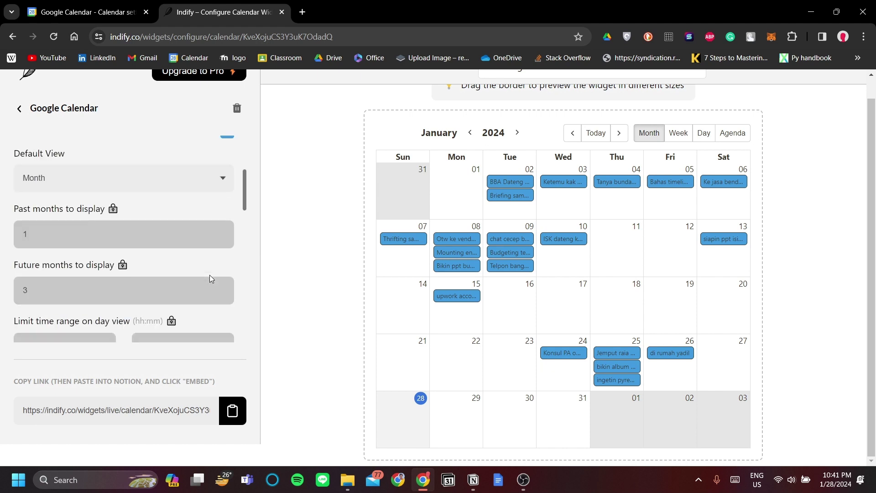
Copy the Indify calendar widget's link and switch back to the Embed Google Calendar page in Notion
click(236, 409)
click(522, 417)
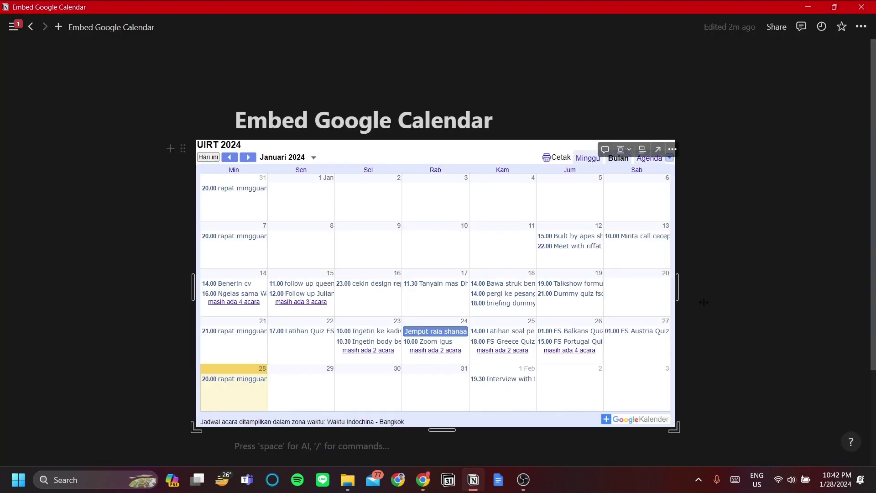
scroll(638, 329, down, 3)
scroll(408, 392, up, 3)
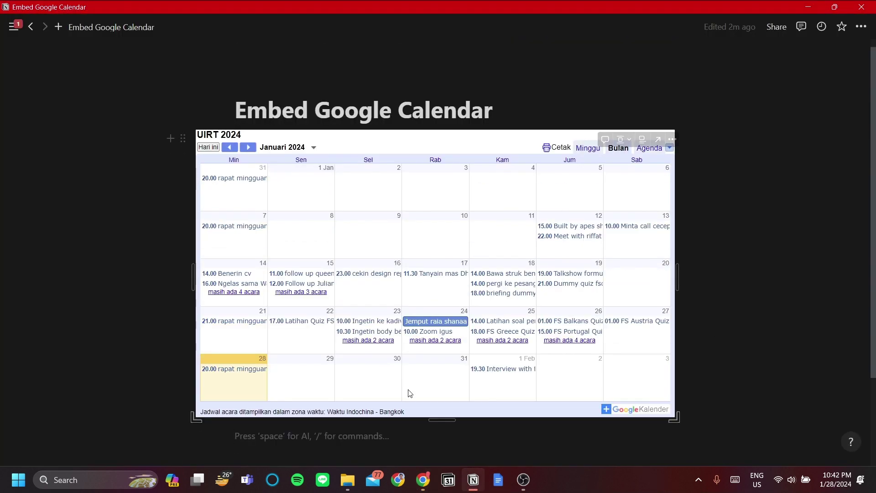
text(/)
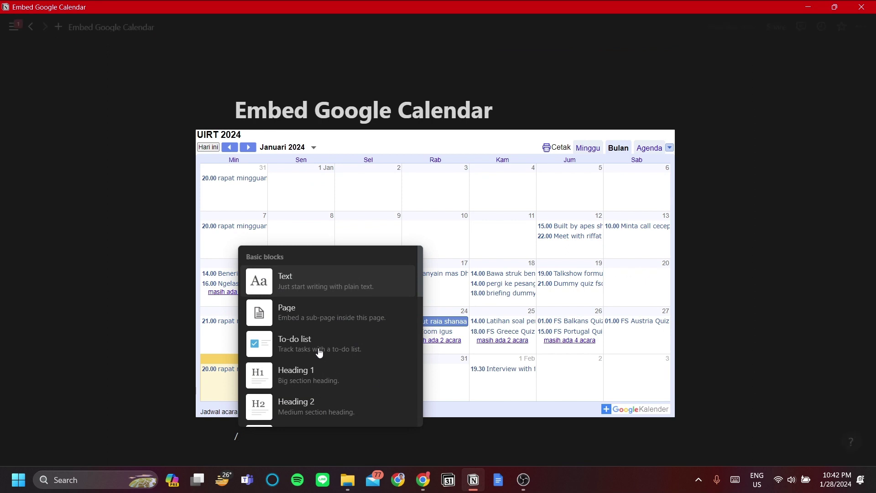
click(423, 479)
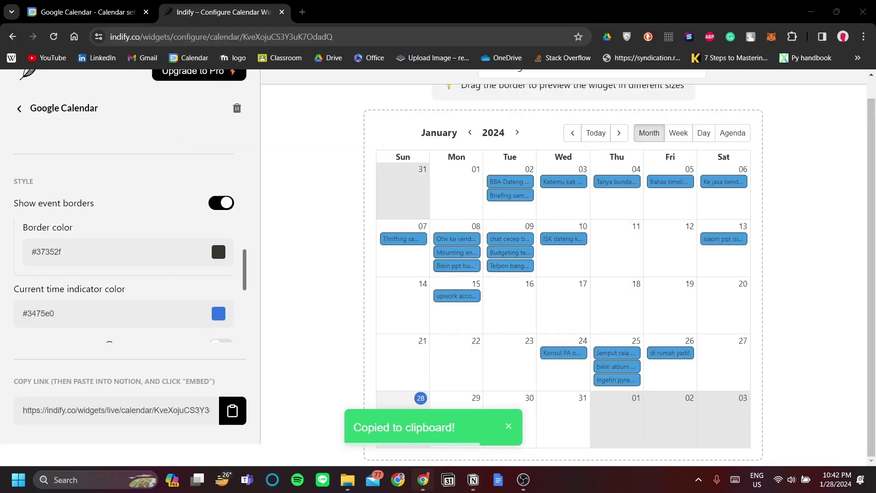
click(232, 411)
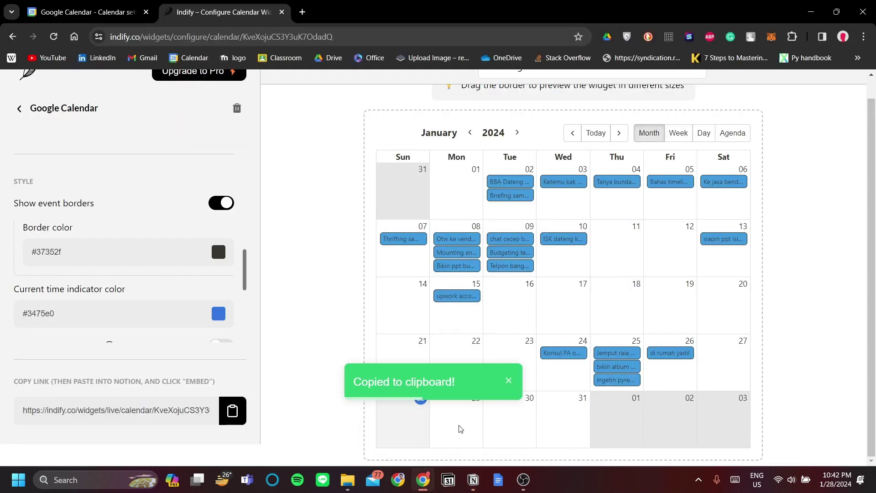
click(475, 488)
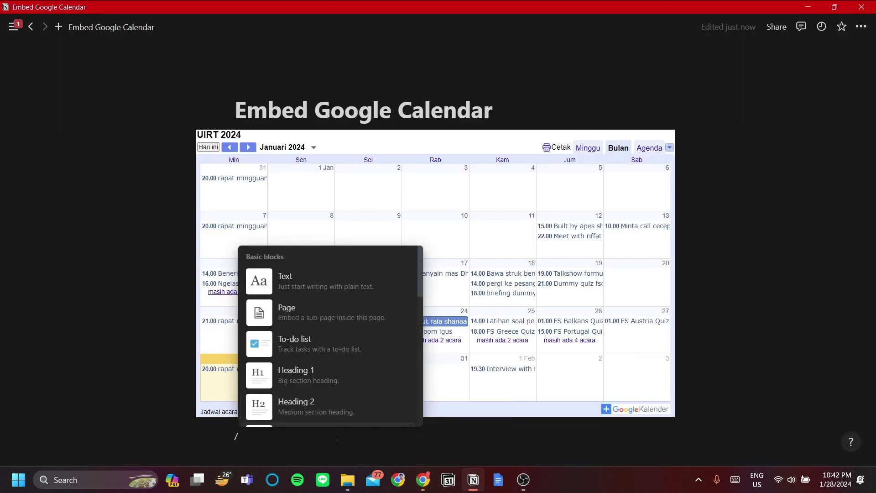
Add an embed block below the first calendar on the page and embed the copied Indify widget link in it
text(em)
key(BackSpace)
key(BackSpace)
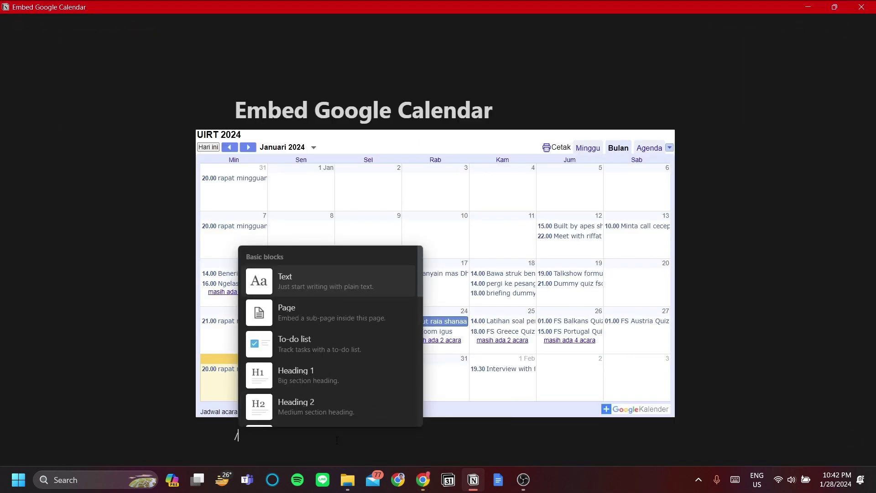
text(embed)
key(Return)
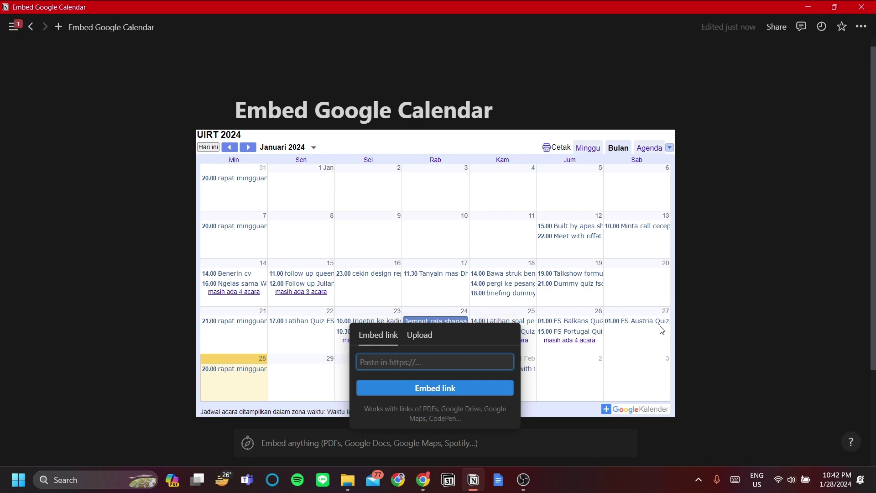
key(ctrl+v)
click(479, 387)
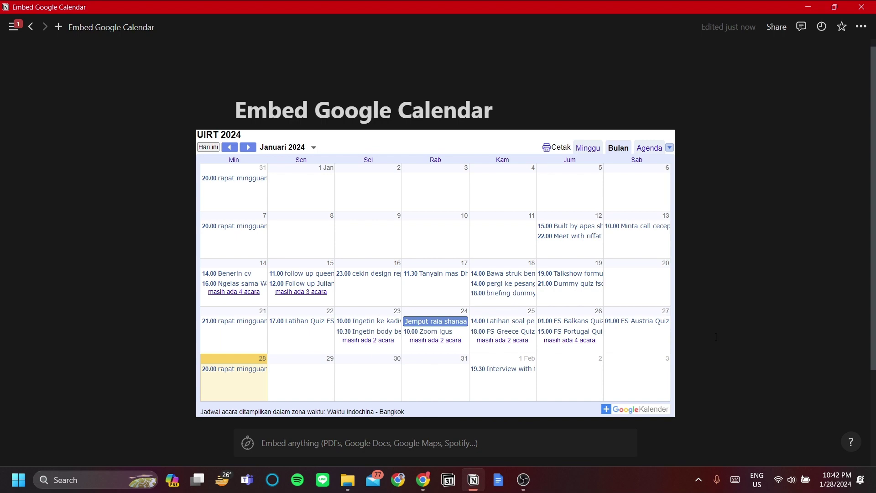
Enlarge the embedded Indify calendar by increasing its height and widening it slightly beyond the first calendar's width
scroll(637, 365, down, 3)
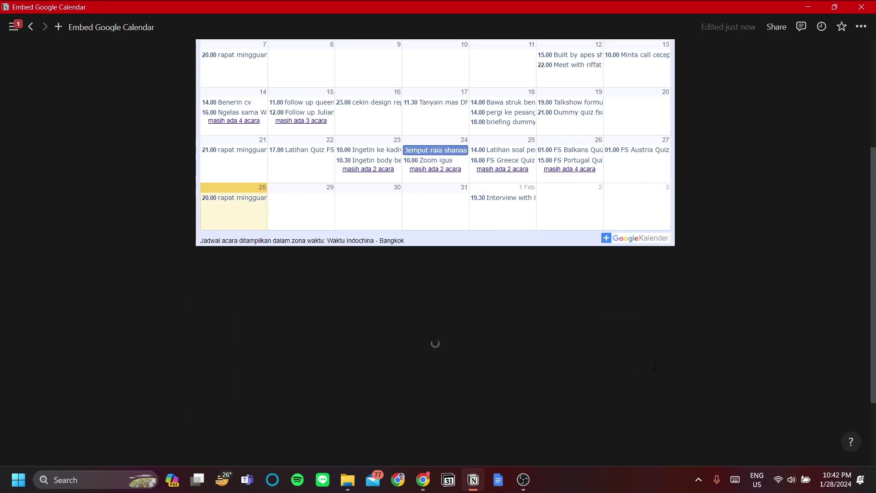
scroll(437, 327, down, 2)
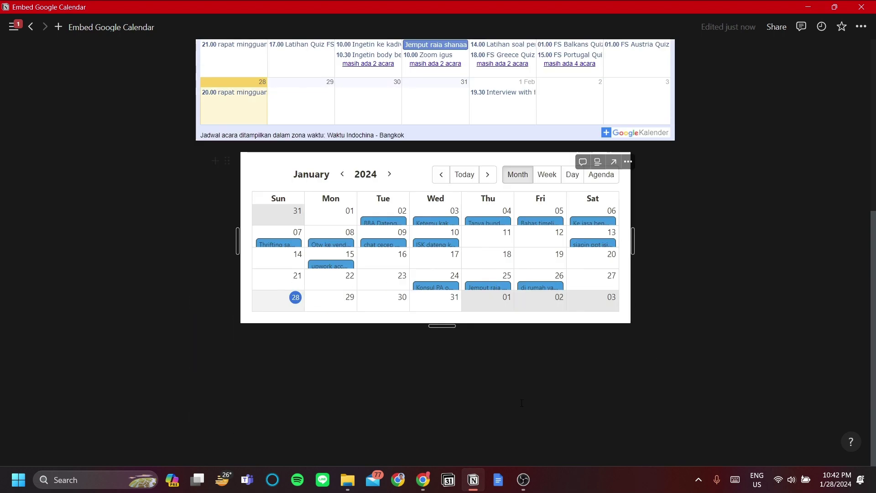
drag(437, 327, 437, 429)
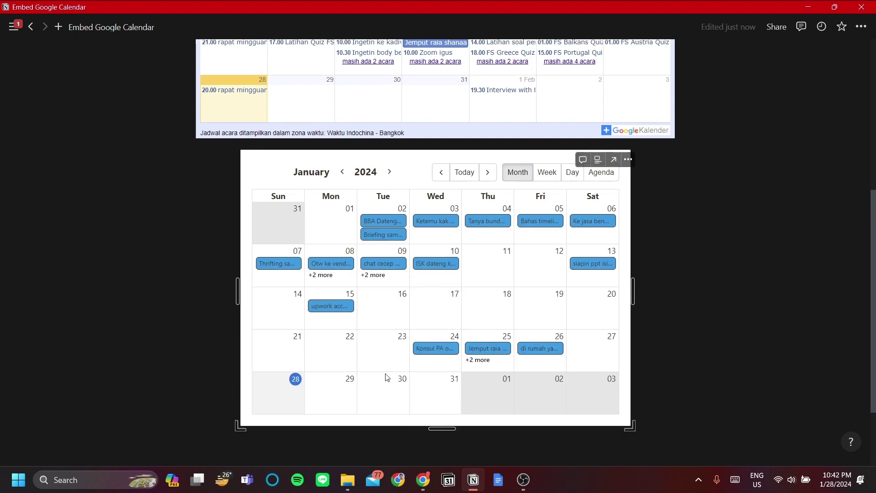
drag(240, 290, 209, 292)
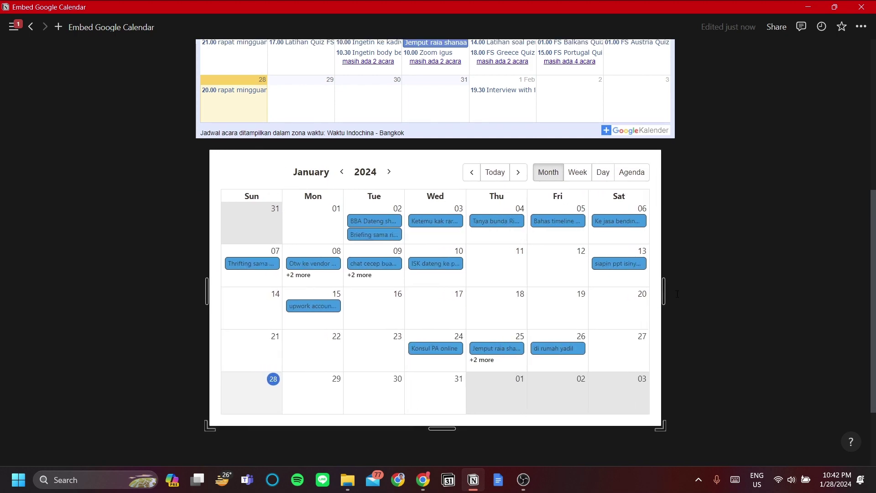
drag(681, 292, 772, 300)
Compare the public Google Calendar embed with the Indify calendar widget below it on the page
scroll(772, 300, up, 6)
scroll(717, 319, down, 8)
scroll(718, 320, up, 8)
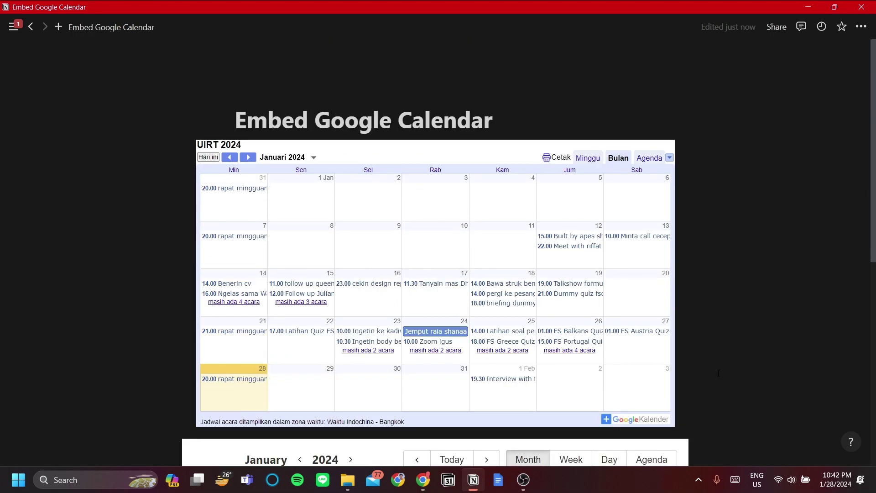
scroll(721, 361, down, 1)
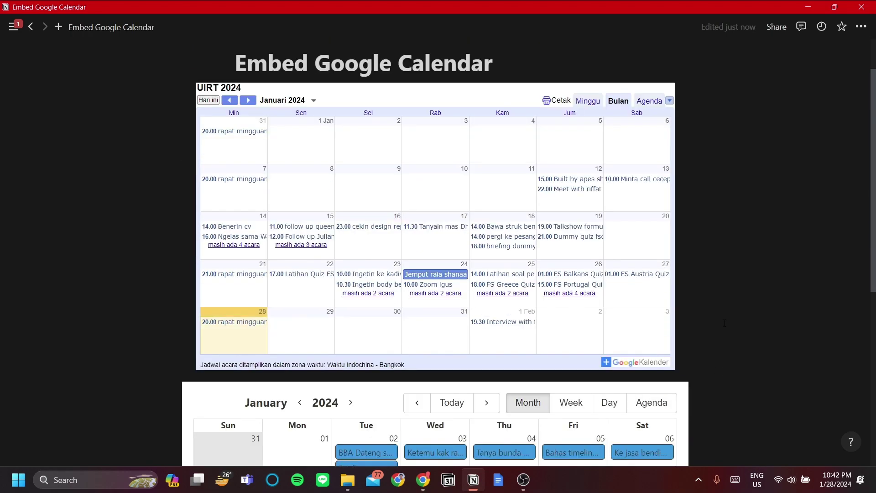
scroll(725, 322, down, 3)
scroll(724, 317, up, 3)
scroll(731, 350, down, 1)
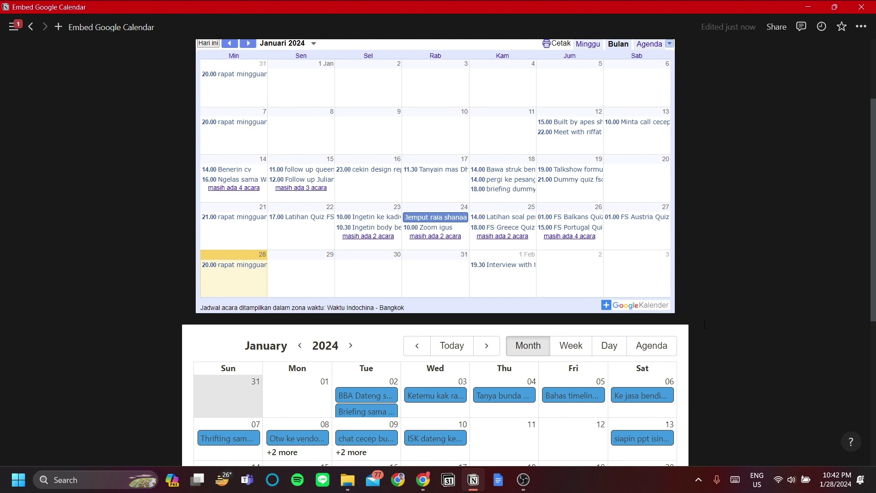
scroll(705, 325, up, 2)
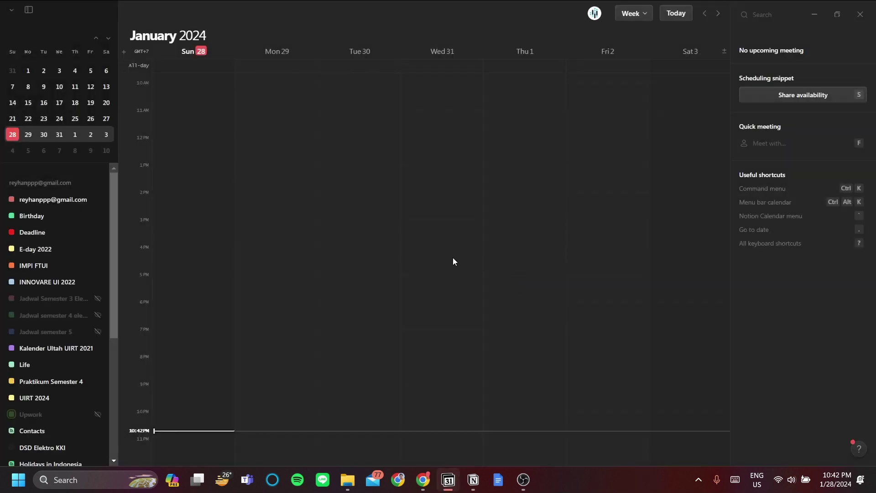
Examine the linked calendars, the add-account option and the Notion databases listed in Notion Calendar
scroll(85, 274, down, 5)
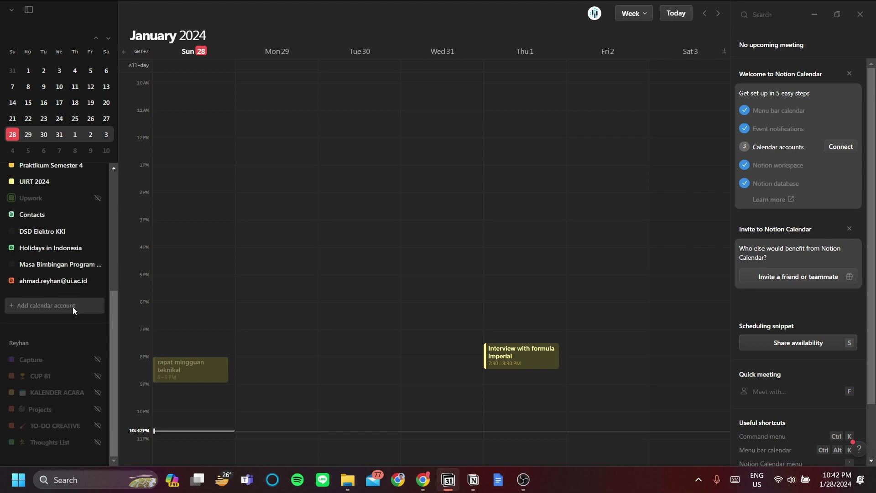
scroll(76, 306, down, 3)
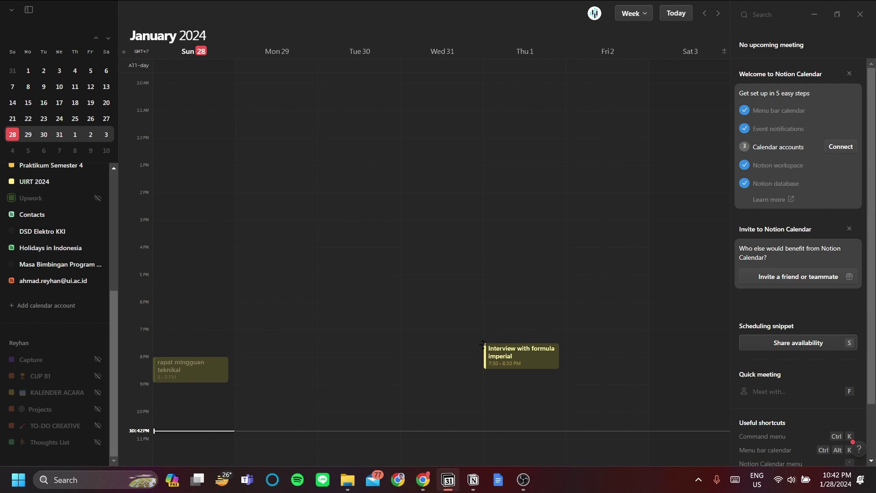
scroll(71, 301, up, 2)
scroll(72, 302, down, 2)
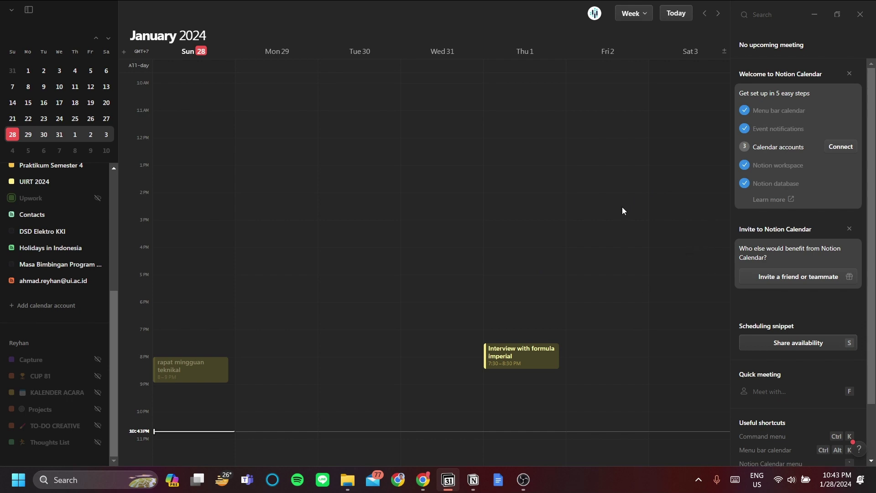
Switch to Notion, open the DASHBOARD page at its To-Do calendar view, and compare it with Notion Calendar
click(475, 490)
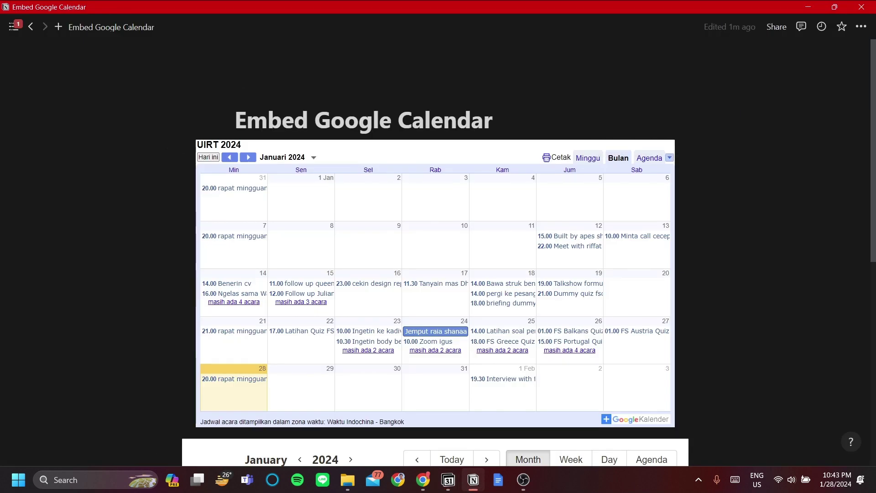
mouse_move(73, 291)
click(73, 226)
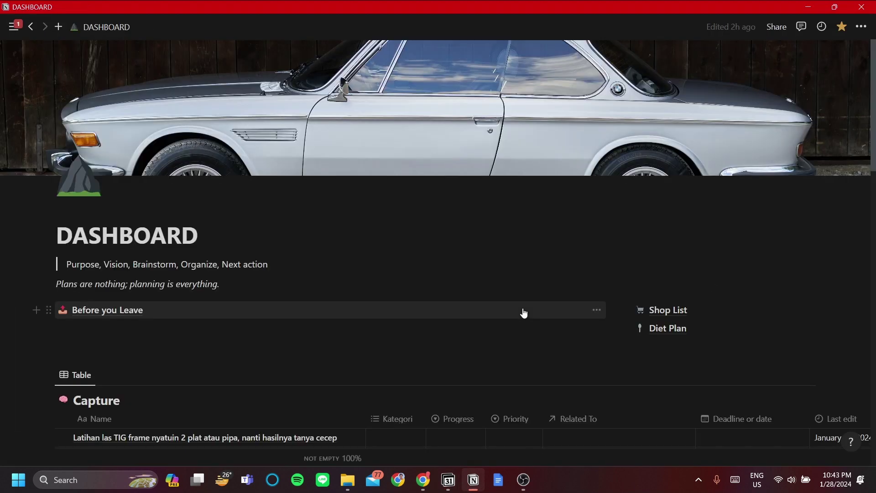
scroll(522, 310, down, 12)
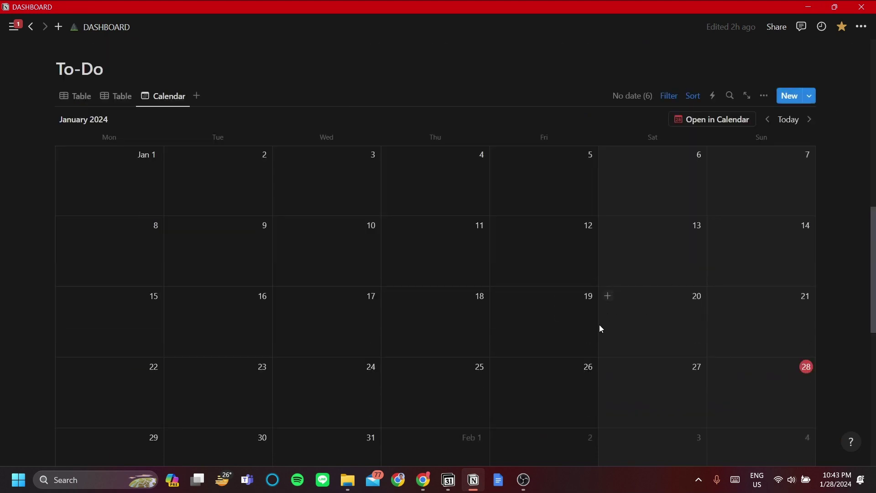
scroll(599, 325, down, 1)
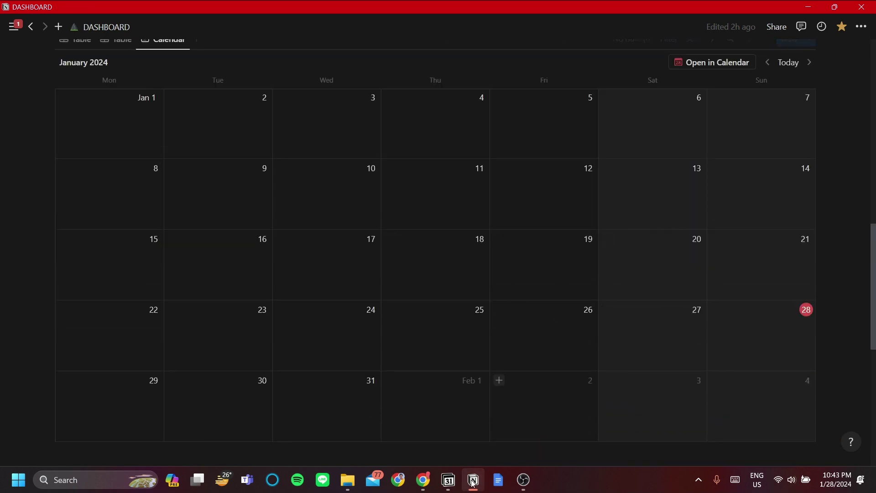
click(449, 480)
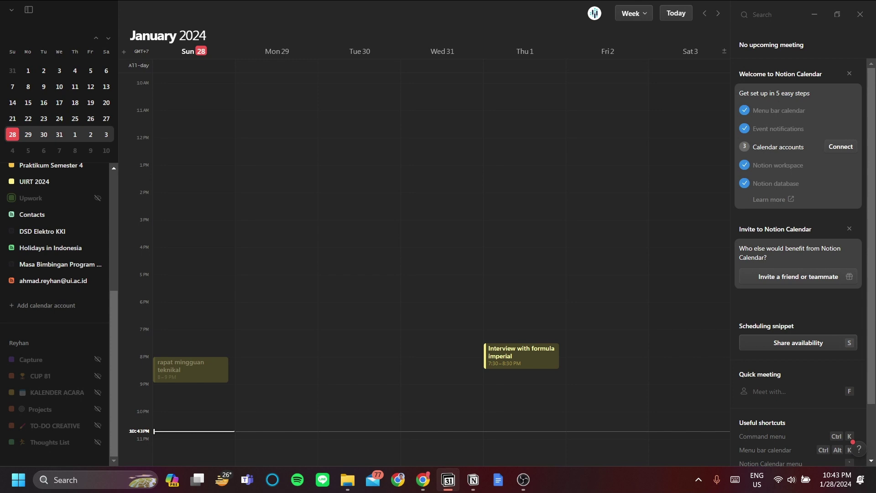
click(449, 480)
scroll(512, 327, up, 1)
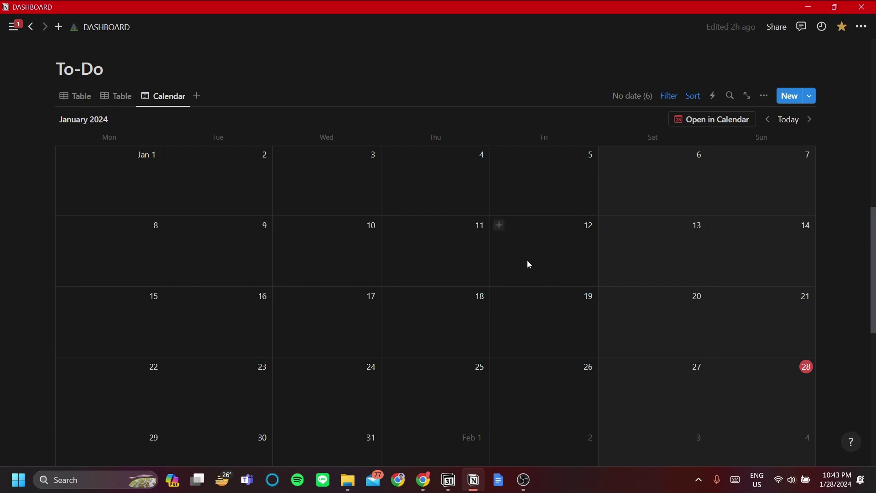
scroll(591, 292, down, 1)
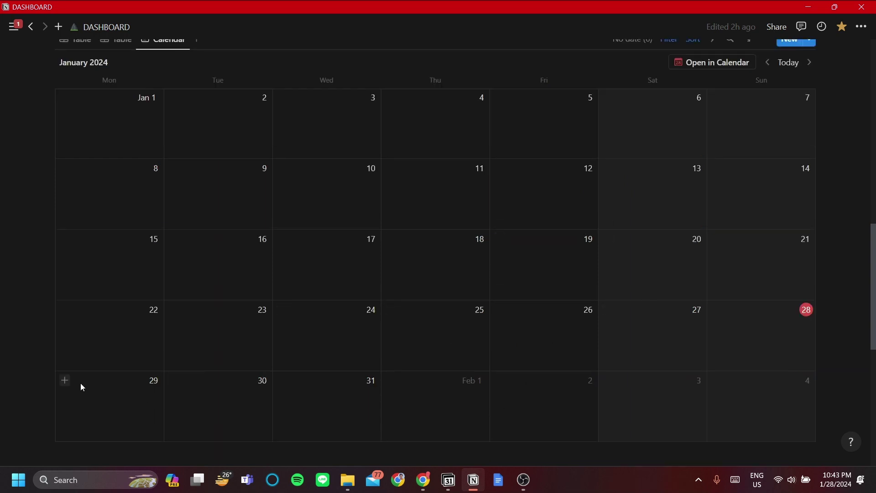
Create an entry titled "Test Event" on January 29 in the To-Do calendar and close its page
click(65, 380)
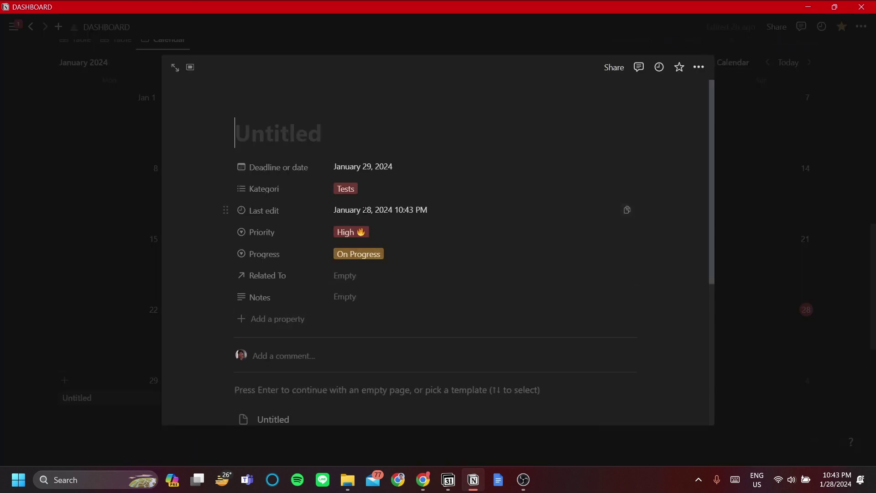
text(E)
key(BackSpace)
text(Test Event)
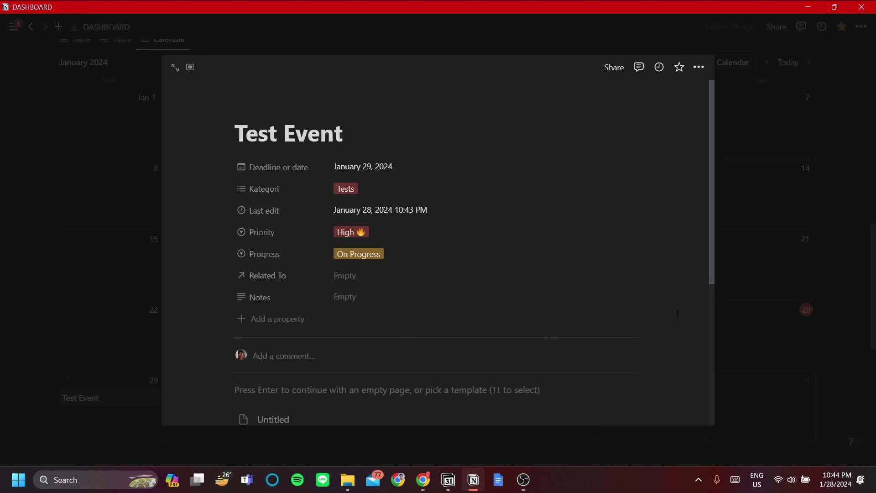
click(793, 324)
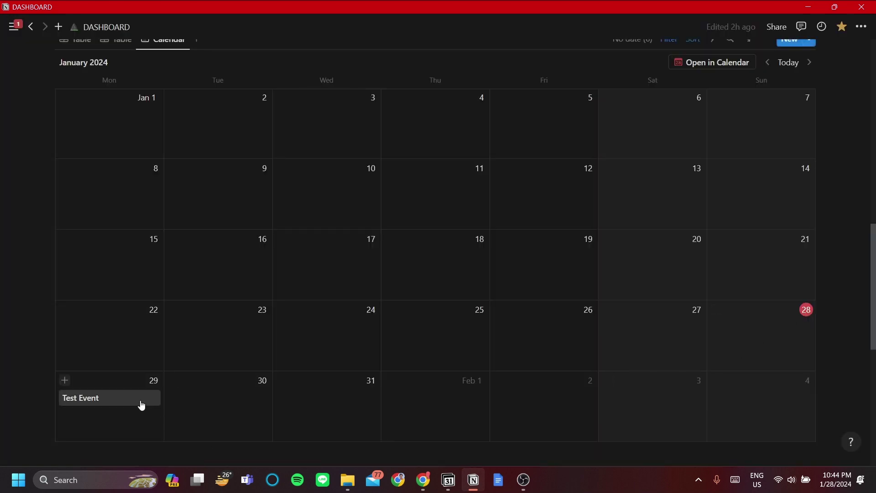
Switch to Notion Calendar, show the Capture database's entries, and compare Test Event there with the To-Do calendar in Notion
click(448, 480)
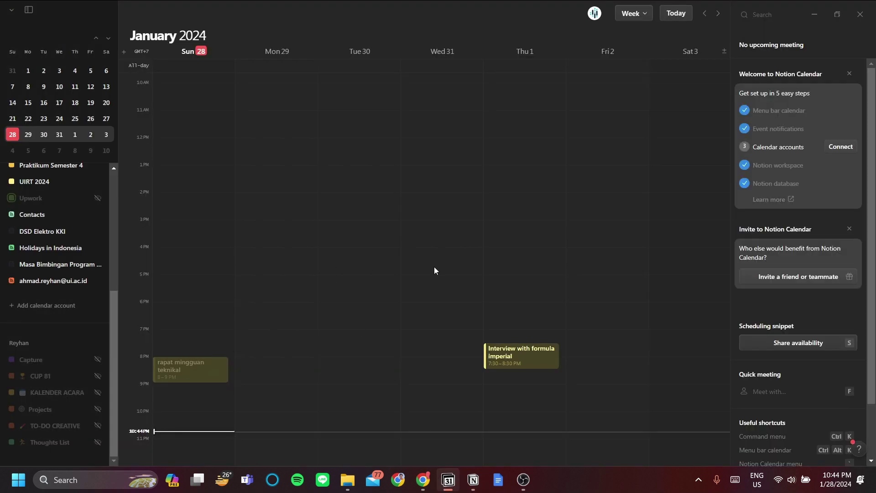
click(97, 359)
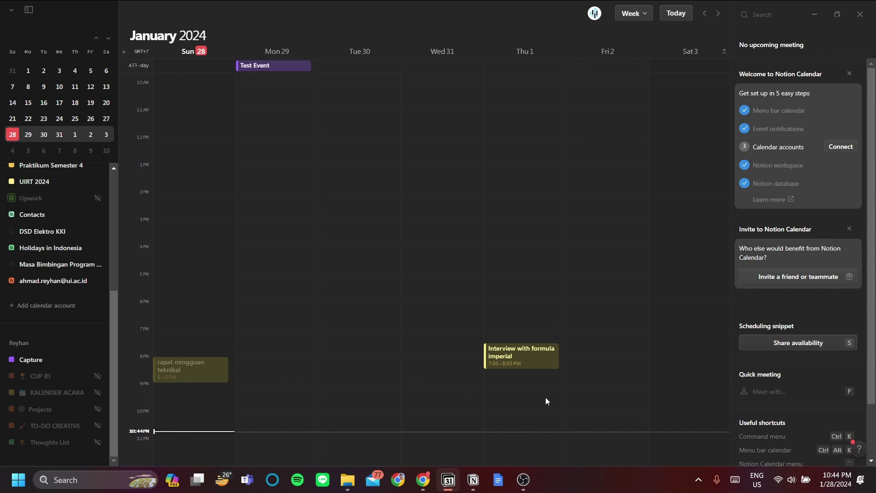
click(469, 487)
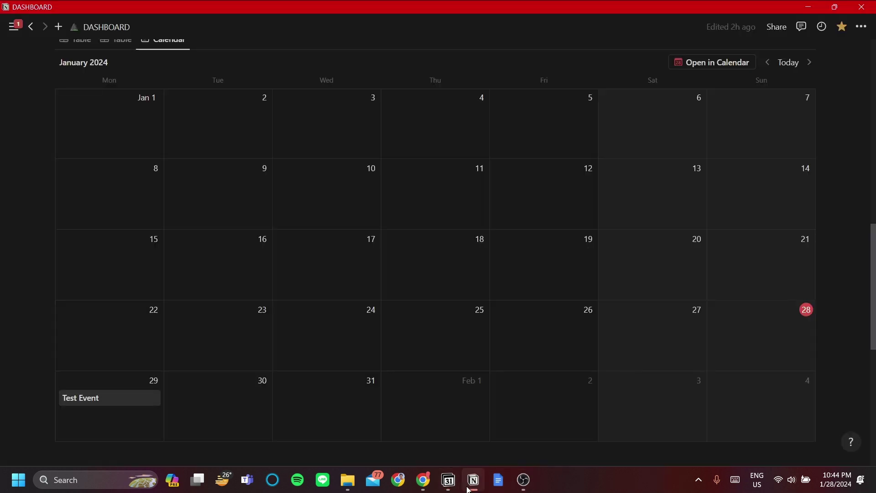
click(449, 480)
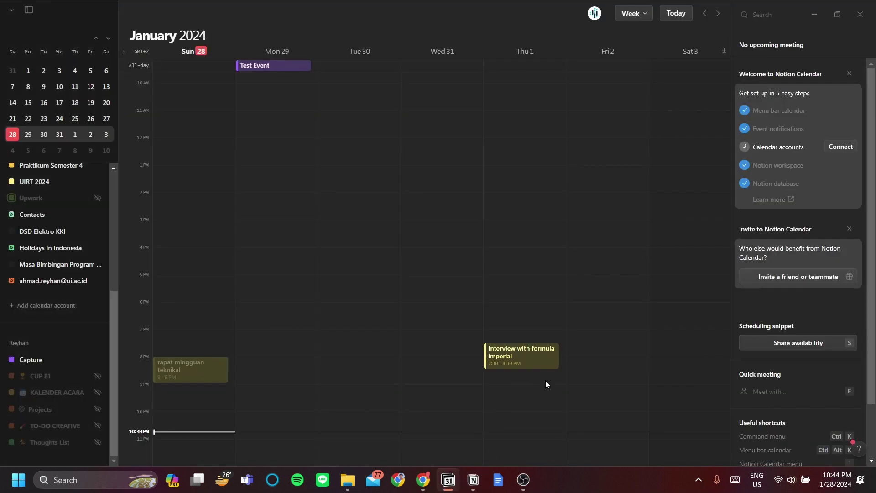
scroll(276, 146, up, 6)
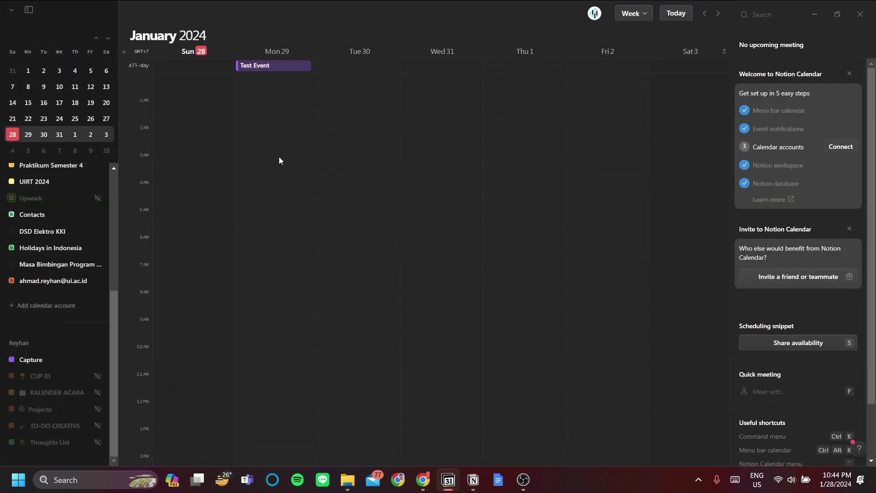
Switch to Notion, open Test Event on January 29 in the calendar, and enable a time and an end date for its deadline
scroll(410, 329, down, 6)
click(474, 481)
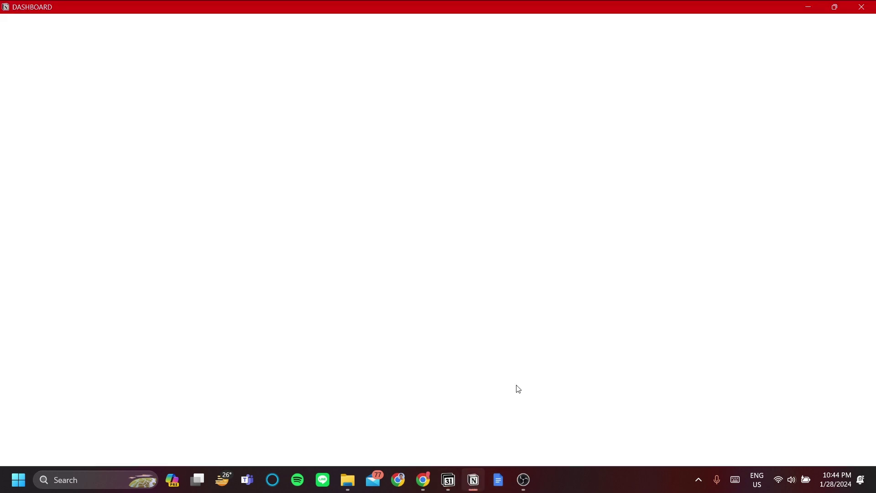
click(133, 399)
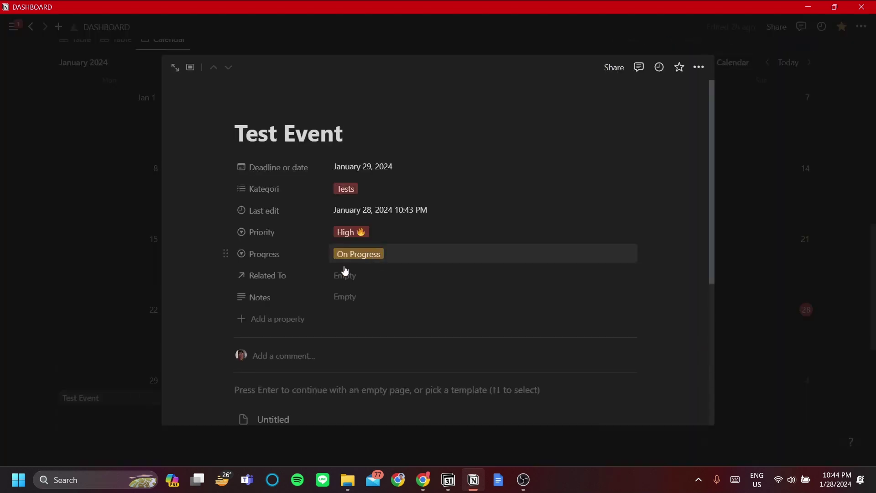
click(339, 172)
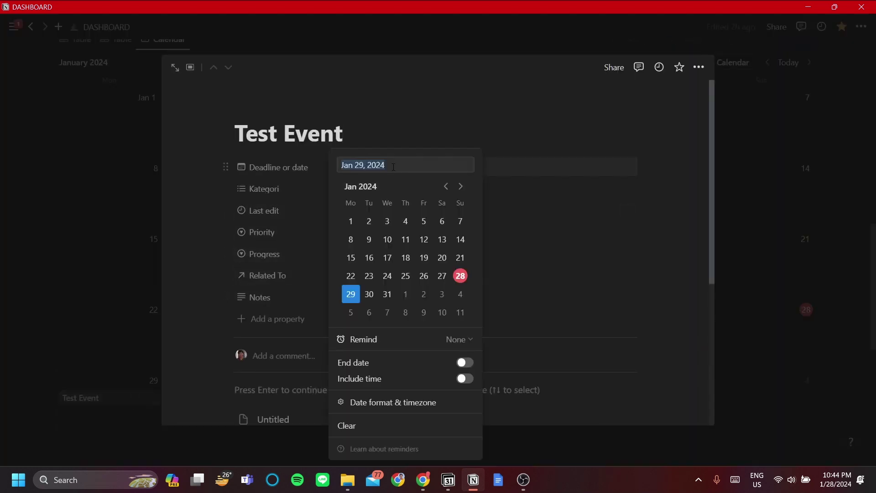
click(465, 379)
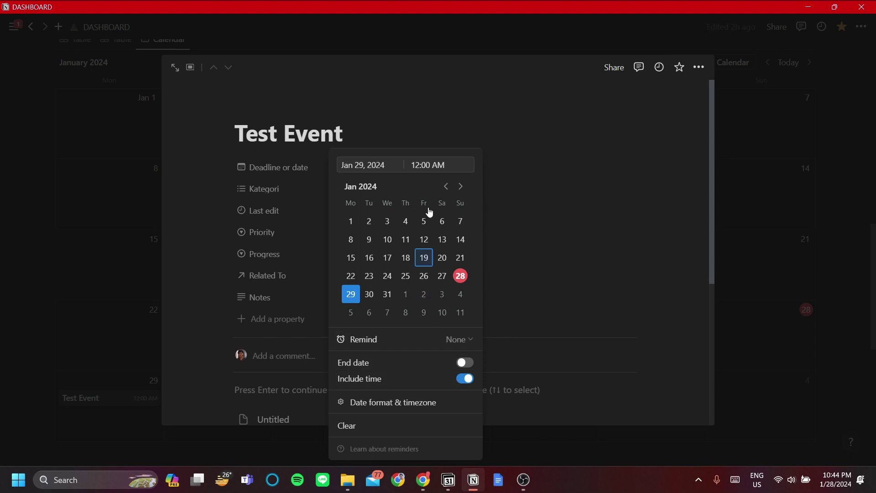
click(465, 363)
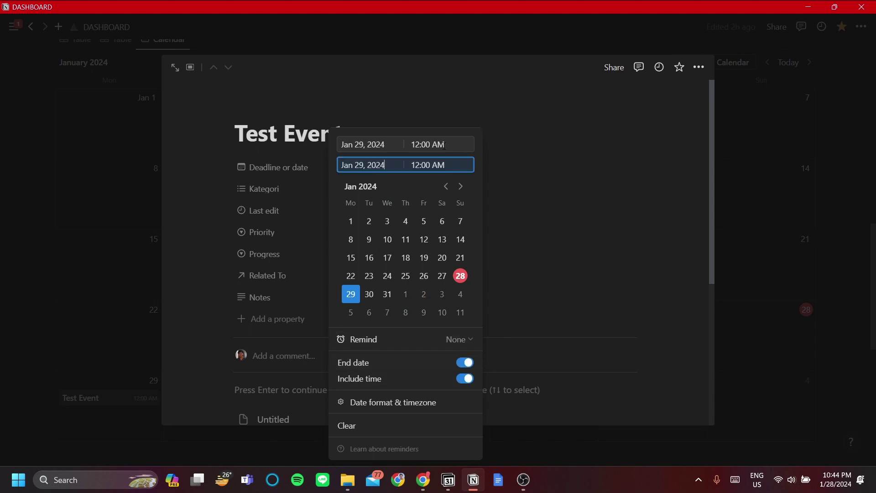
Set Test Event's start time to 12:00 PM and end time to 1:00 PM, and close its page
click(429, 144)
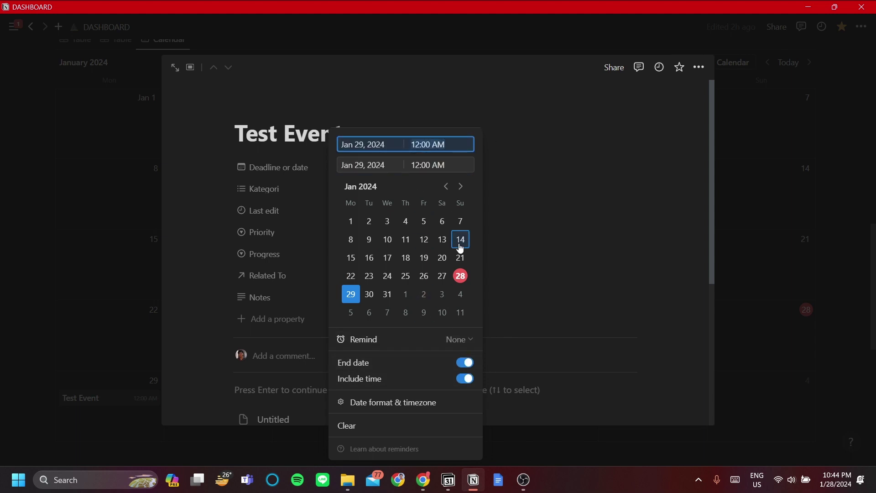
text(12)
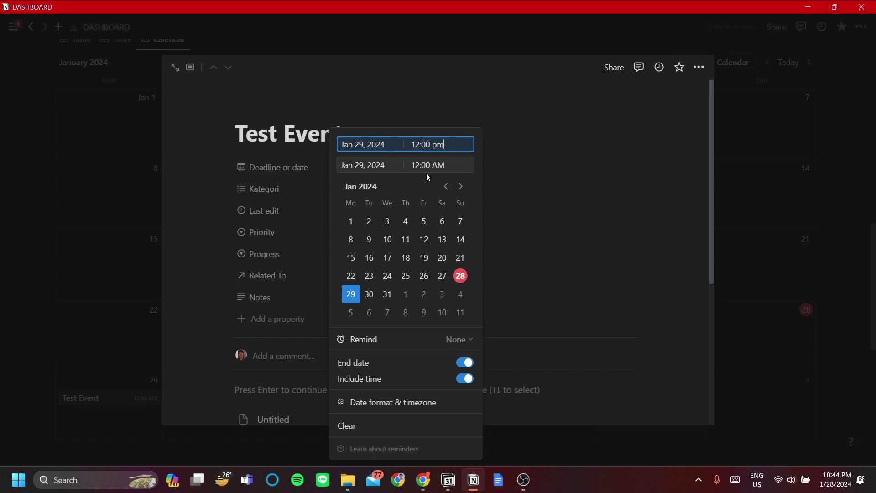
click(447, 164)
text(13:)
text(00)
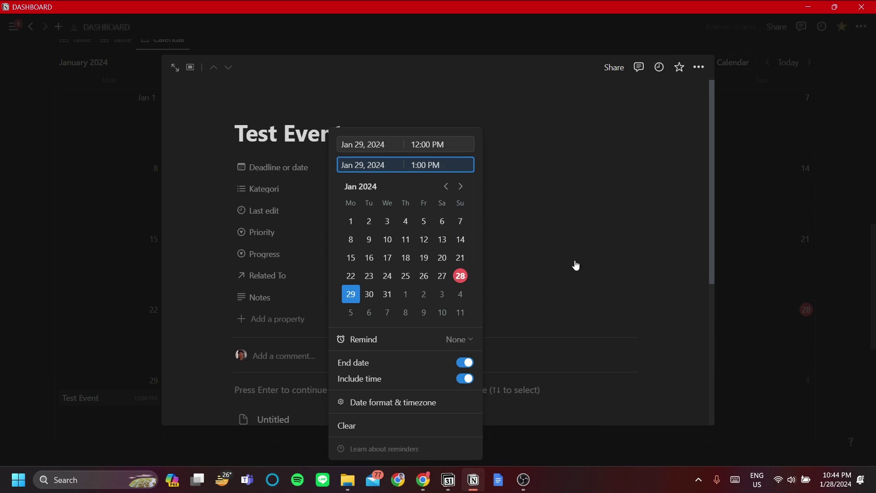
click(577, 262)
click(784, 310)
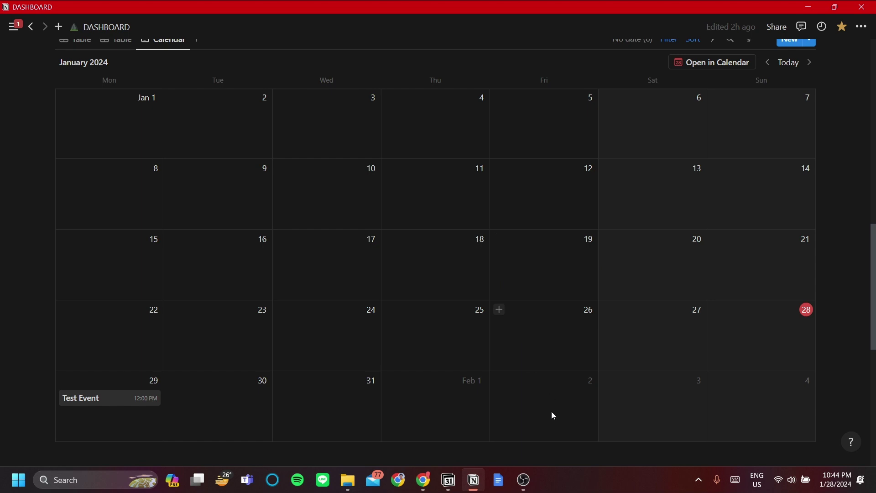
Switch to Notion Calendar and select Test Event on Monday, January 29 to check its scheduled time
click(449, 480)
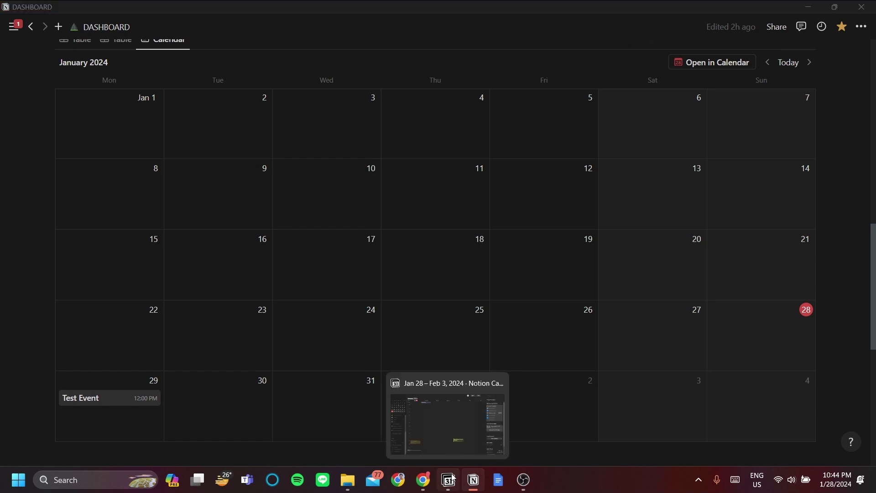
scroll(305, 237, down, 4)
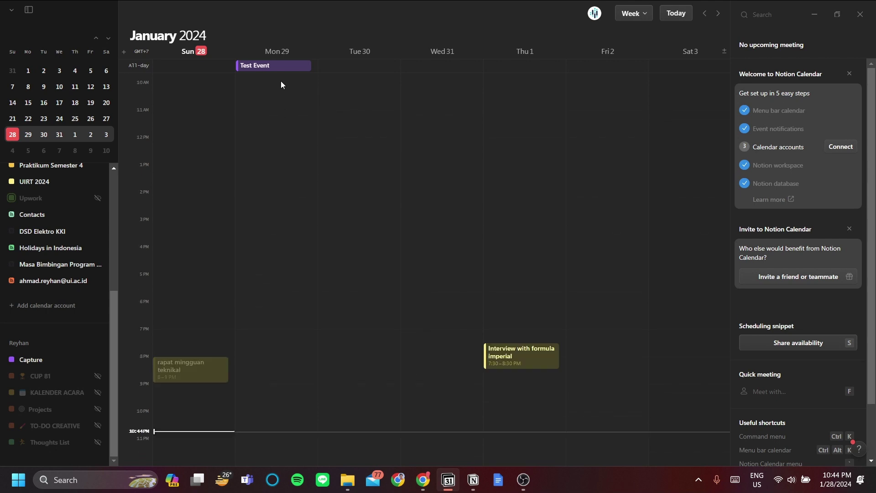
drag(286, 66, 281, 122)
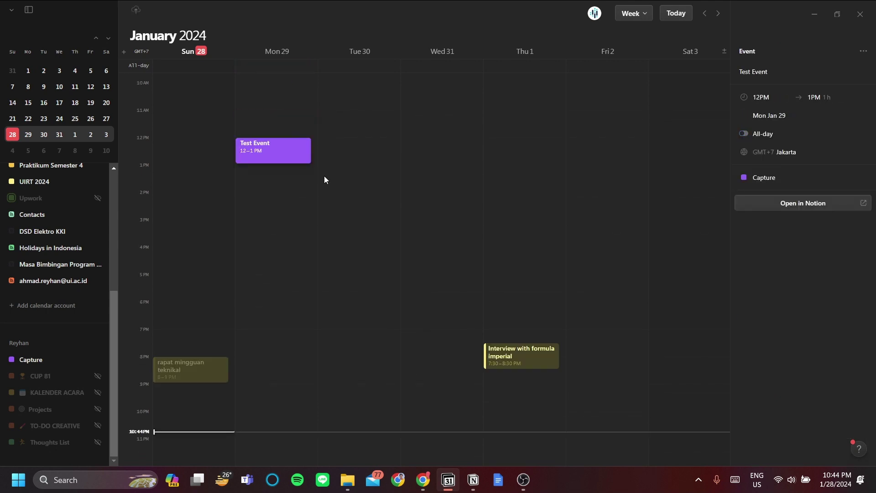